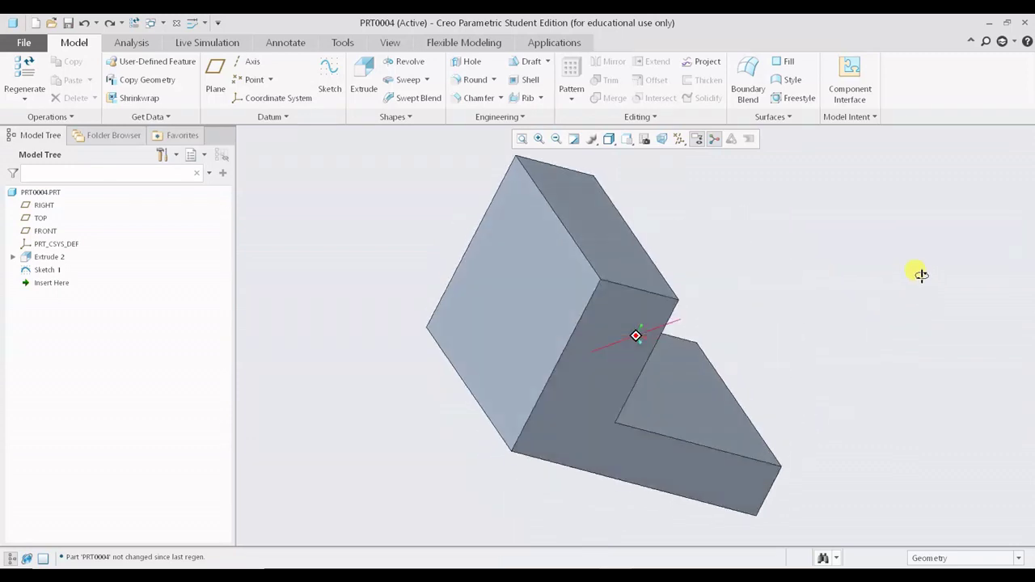
Fillet the block's outer bottom corner edge with a 10.00 radius as Round 5.
middle_drag(805, 215, 885, 367)
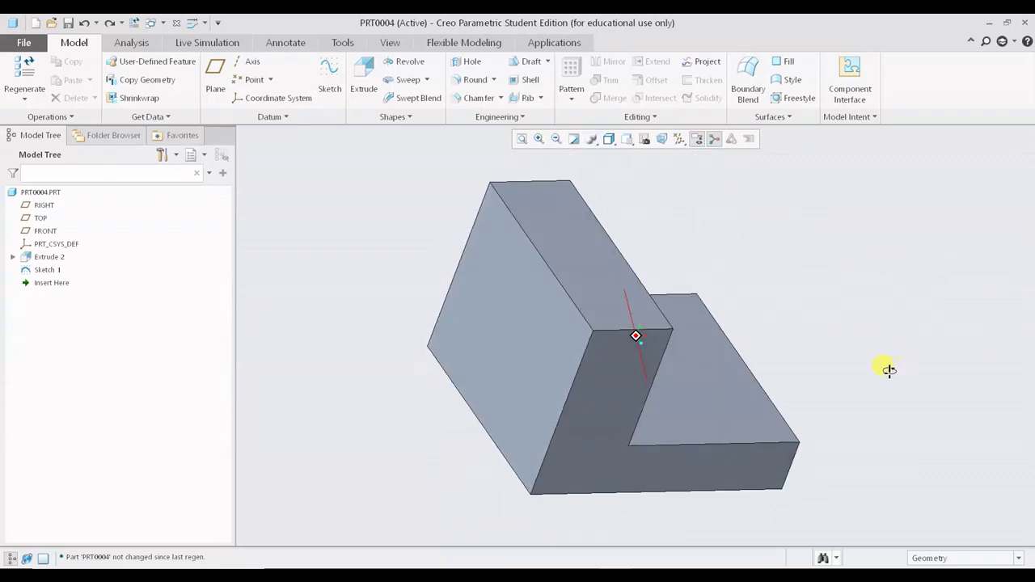
click(474, 80)
middle_drag(490, 138, 589, 224)
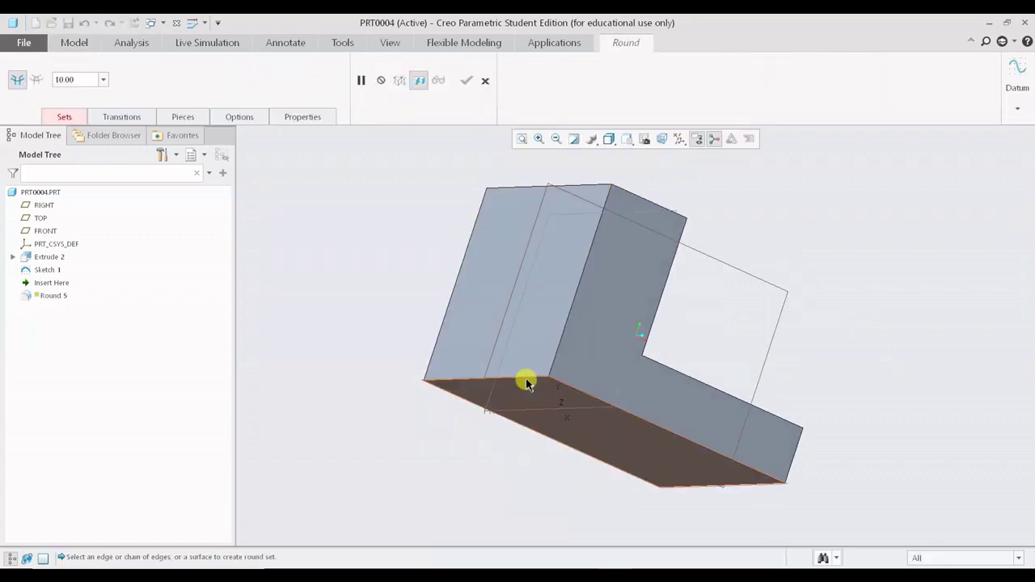
click(525, 382)
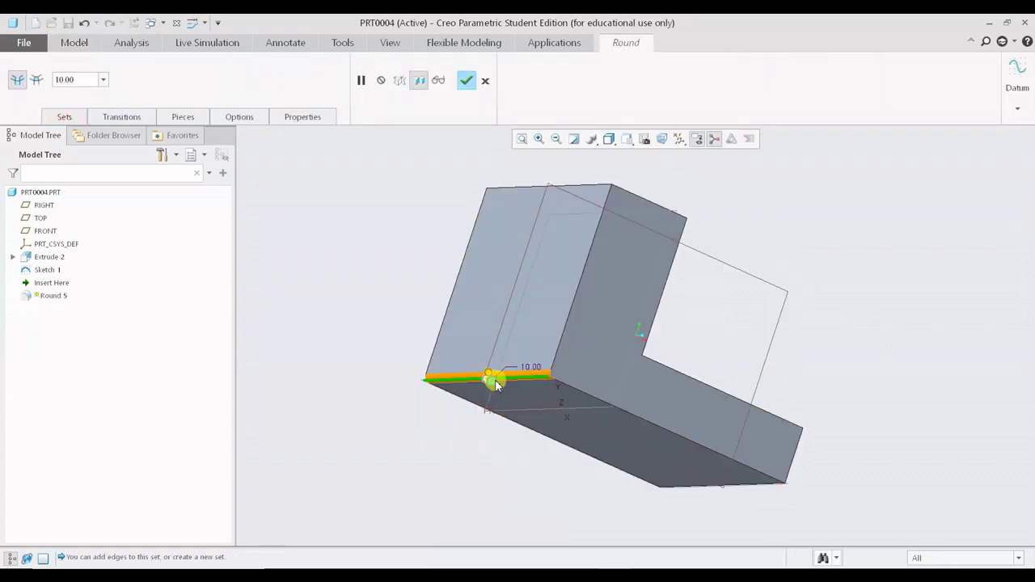
middle_drag(513, 400, 640, 411)
middle_click(442, 283)
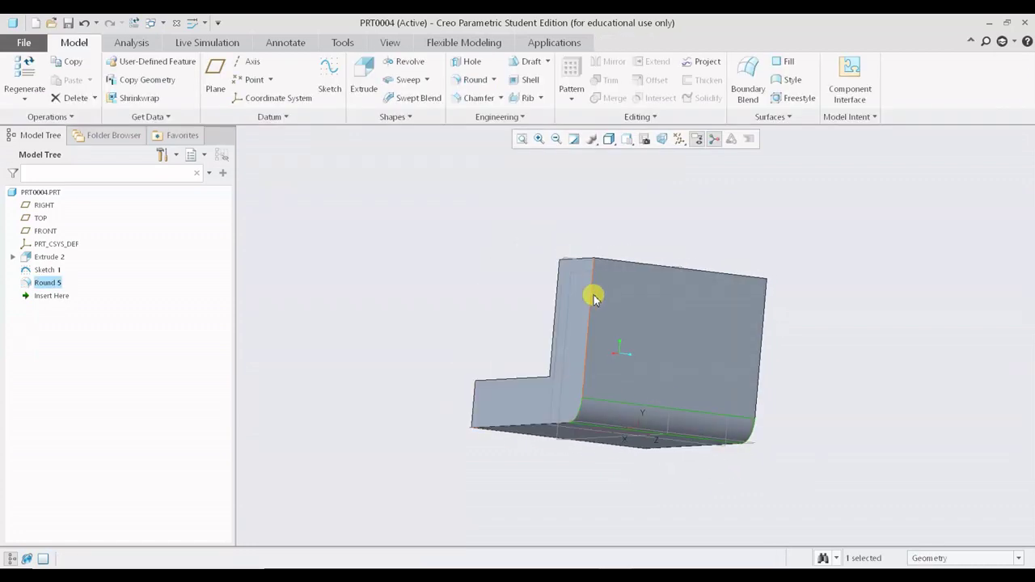
middle_drag(503, 439, 682, 454)
key(ctrl+d)
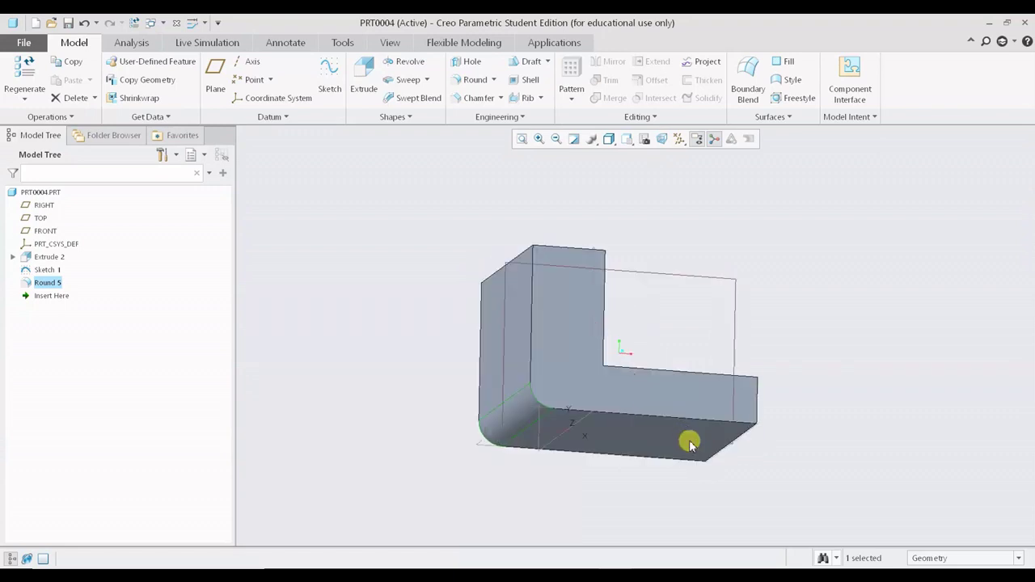
Start Round 6 on the vertical inner edge, chaining the L profile, with a 29.80 radius.
click(469, 81)
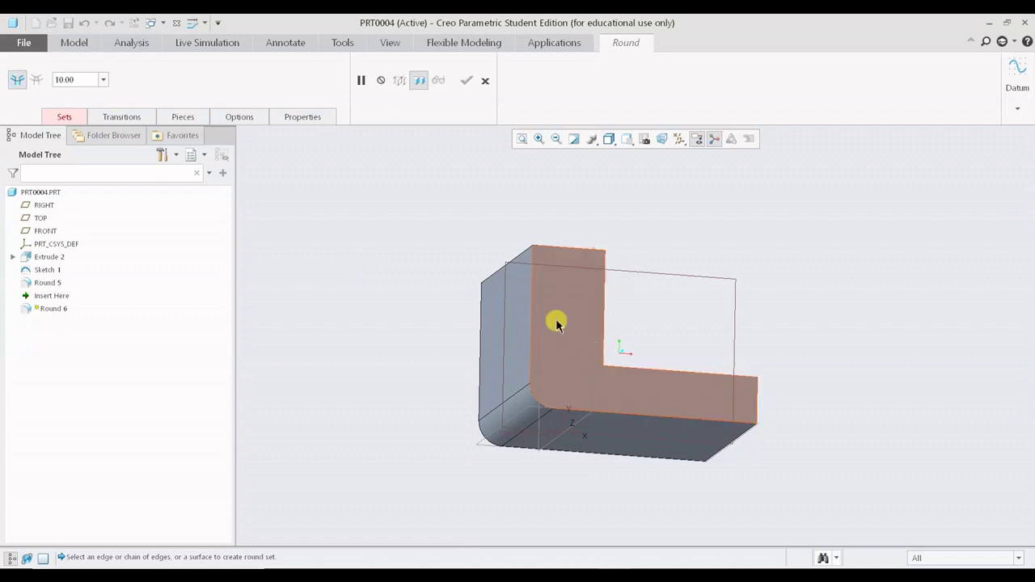
click(530, 271)
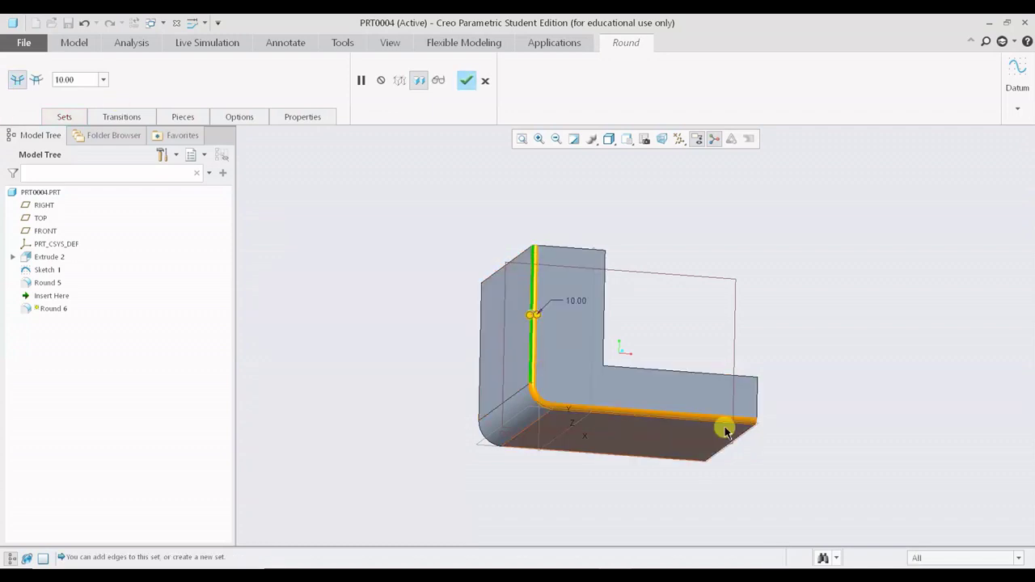
scroll(545, 328, down, 2)
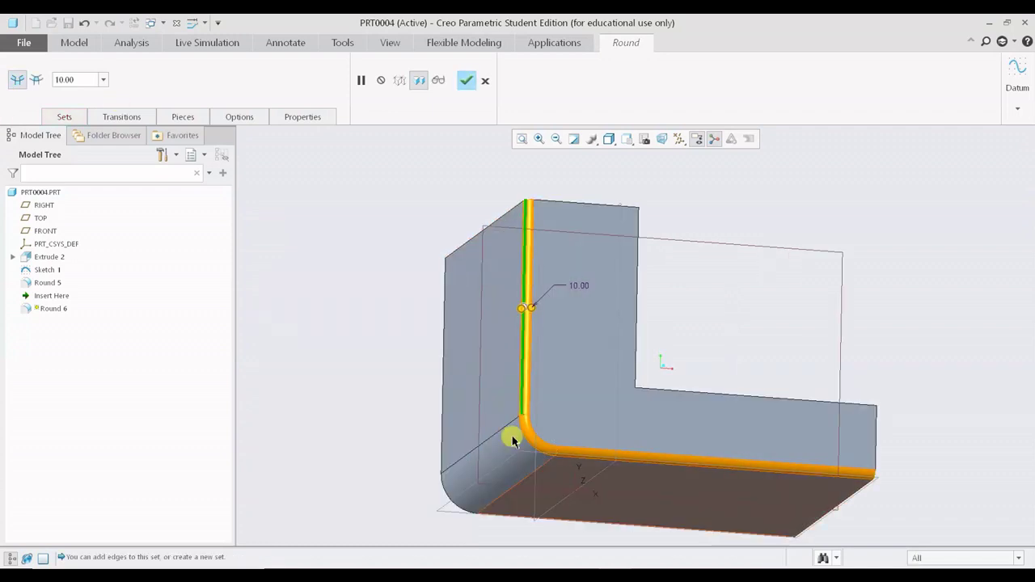
click(529, 312)
click(526, 318)
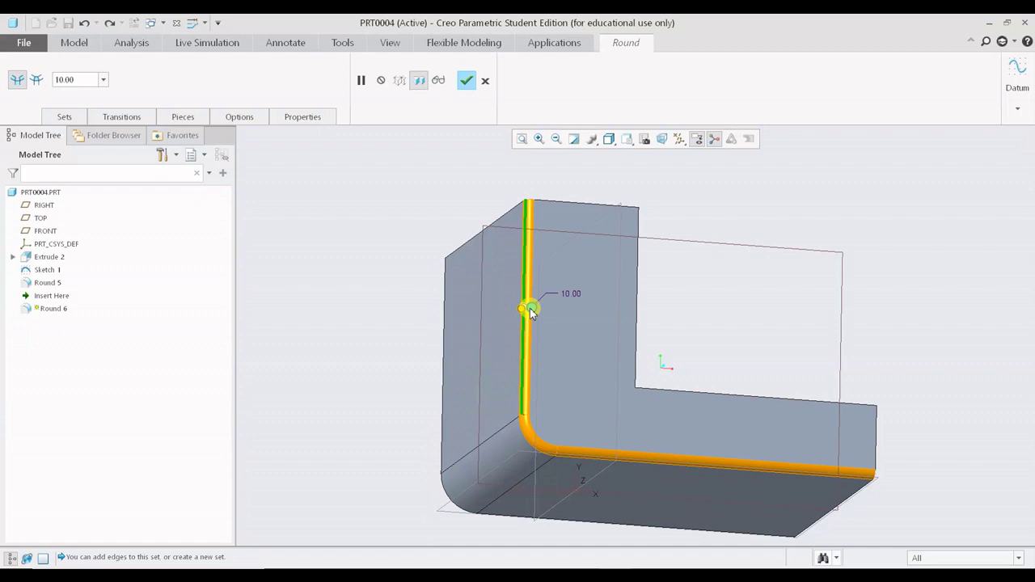
mouse_move(529, 308)
mouse_down()
mouse_move(556, 327)
mouse_move(549, 308)
mouse_up()
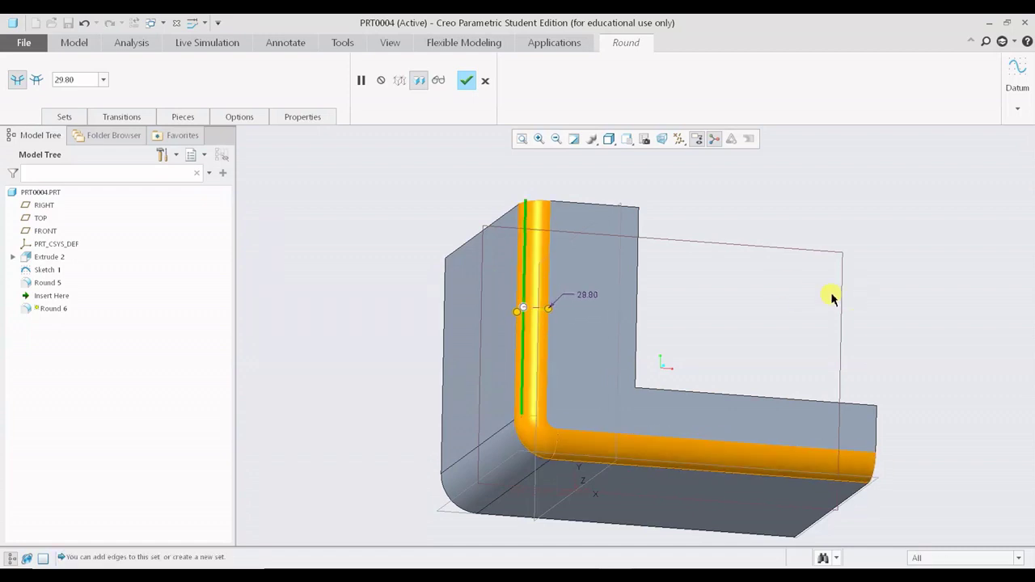
shift+middle_drag(640, 308, 651, 240)
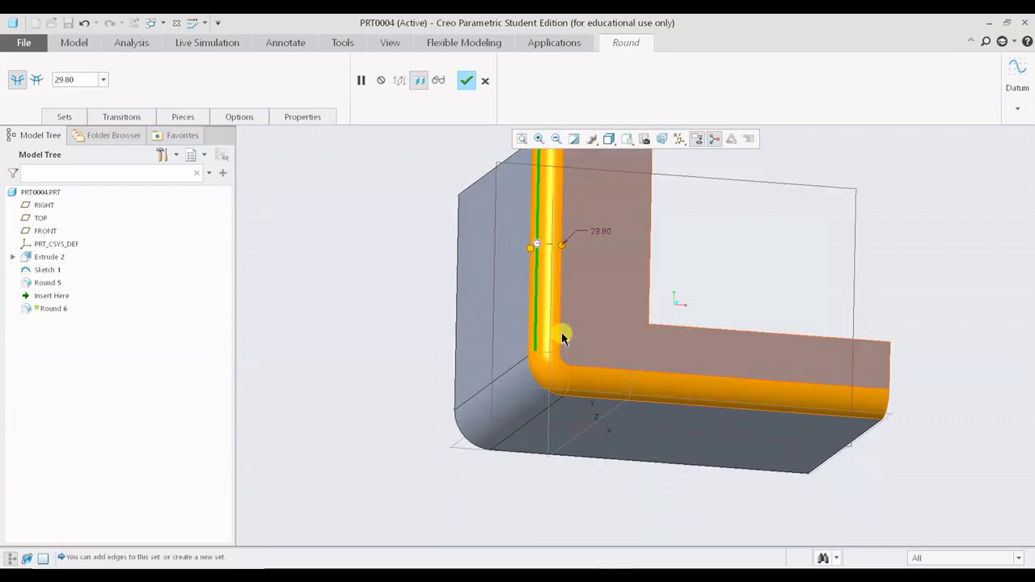
shift+middle_drag(579, 391, 579, 407)
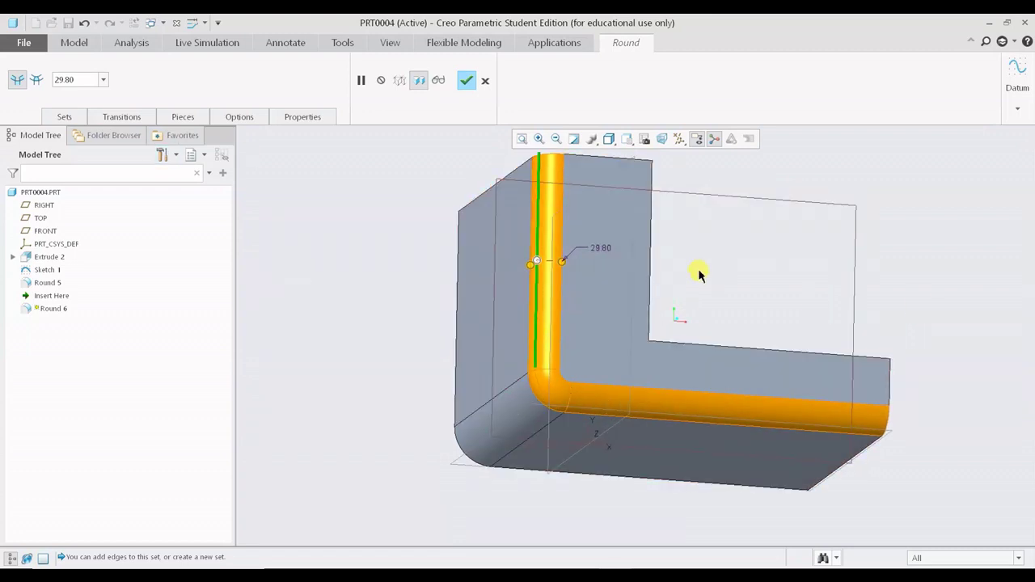
shift+middle_drag(698, 275, 704, 315)
Trim Piece 1's top end down the edge to the inner corner in the Pieces list.
click(184, 118)
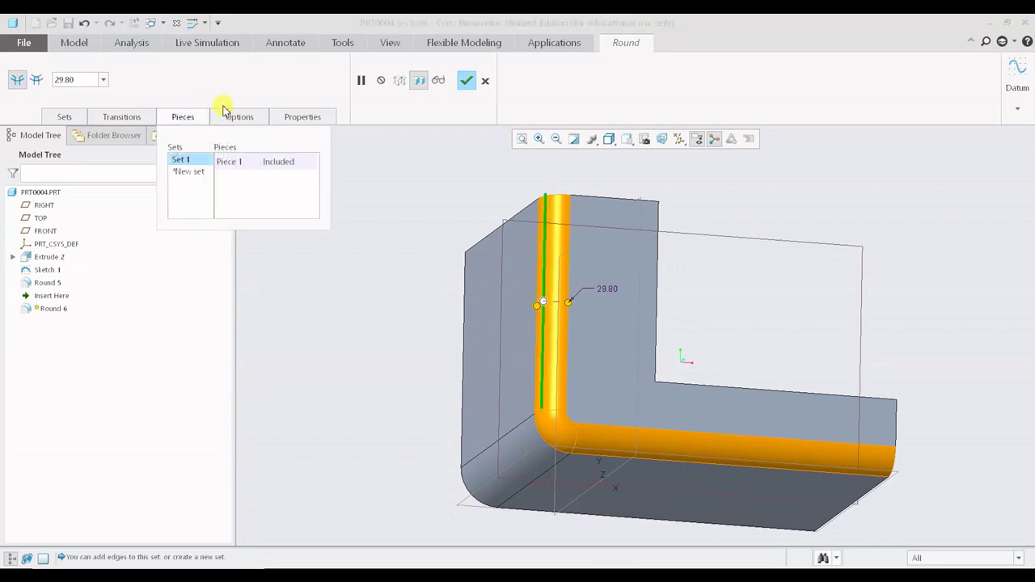
click(237, 166)
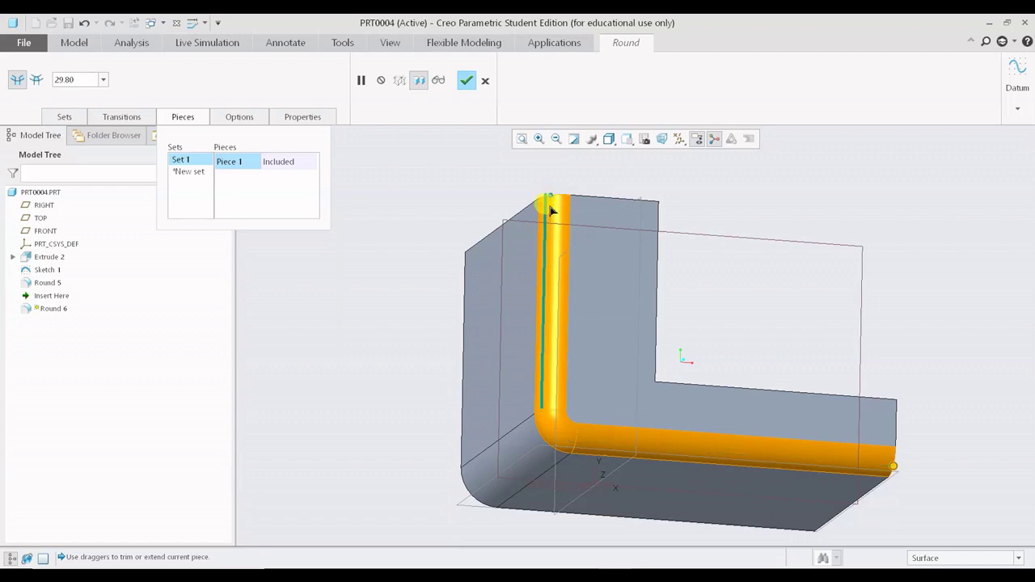
drag(550, 199, 547, 253)
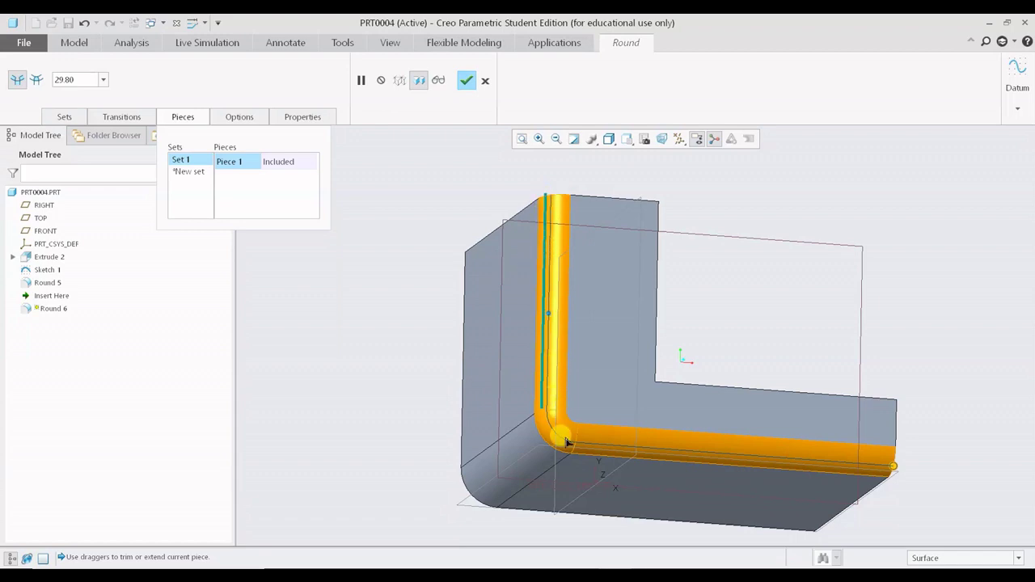
drag(590, 455, 589, 454)
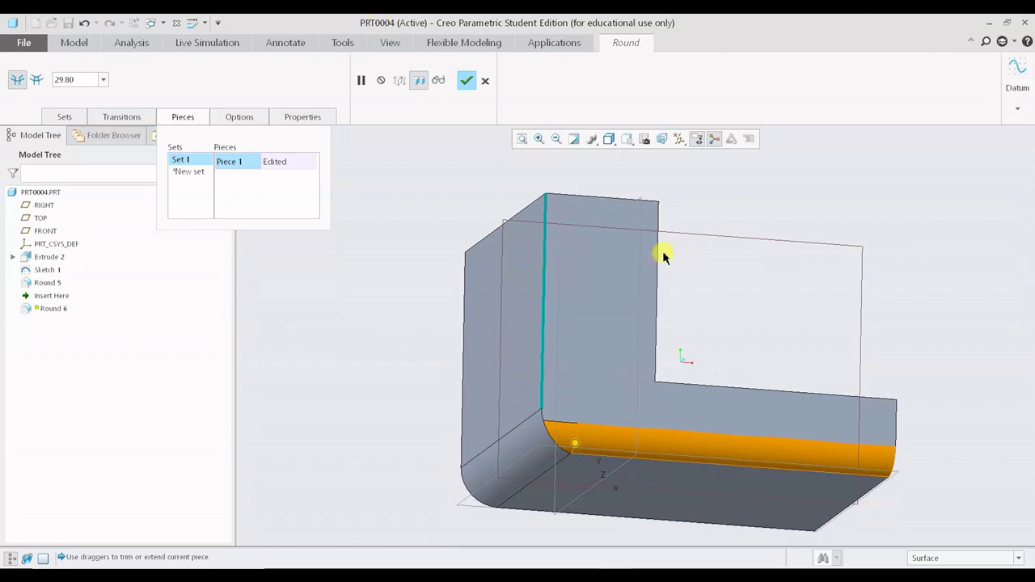
Check the trimmed horizontal round from several angles and finish Round 6.
middle_drag(662, 255, 704, 245)
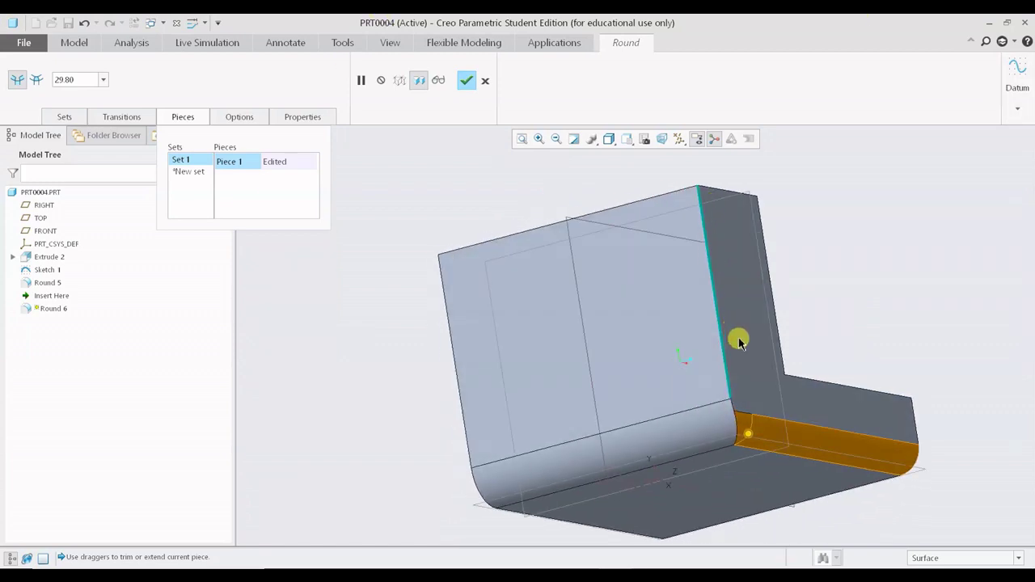
middle_drag(722, 316, 620, 296)
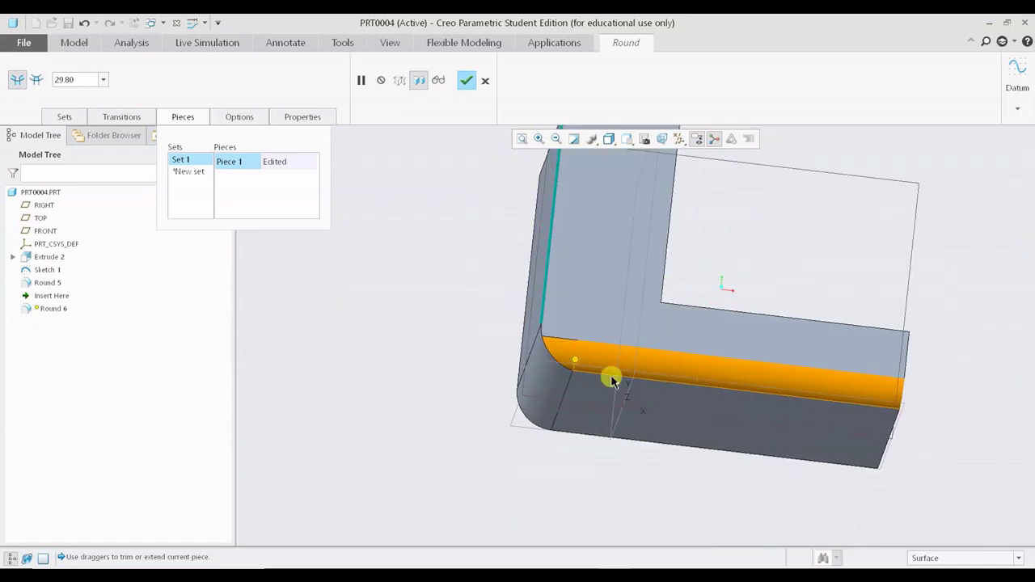
middle_drag(785, 366, 817, 356)
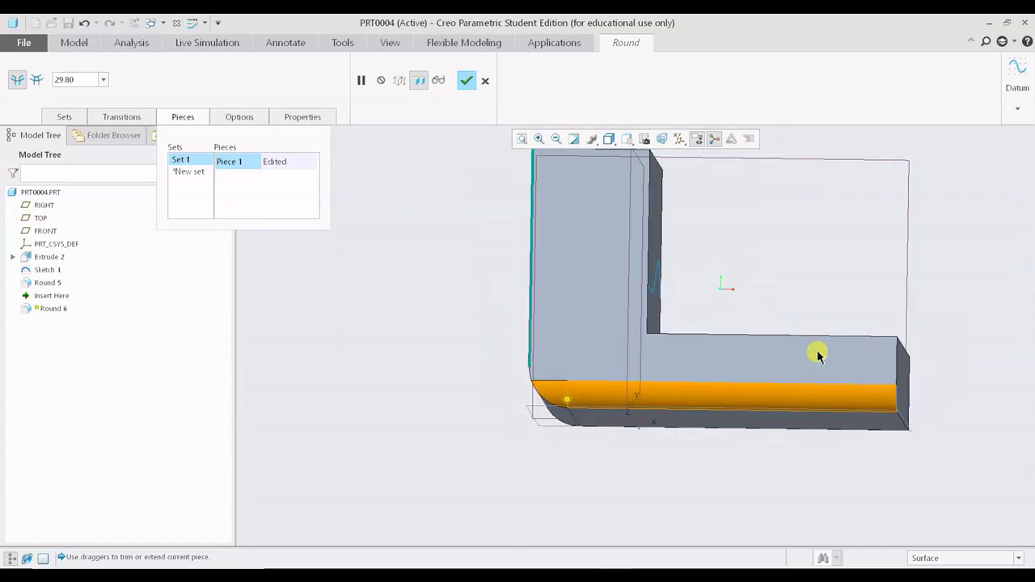
middle_click(841, 254)
middle_drag(804, 259, 796, 374)
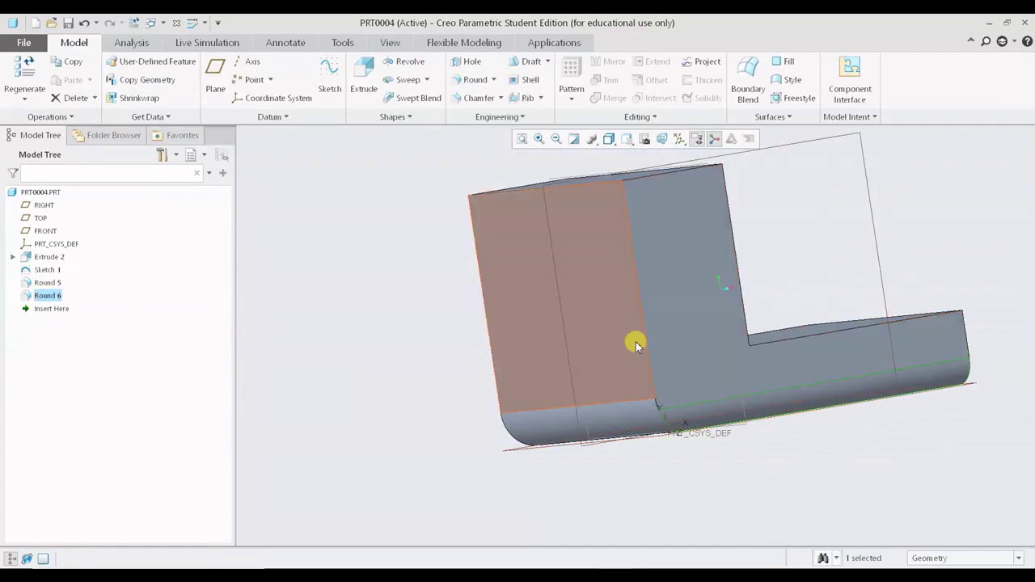
middle_drag(630, 342, 756, 369)
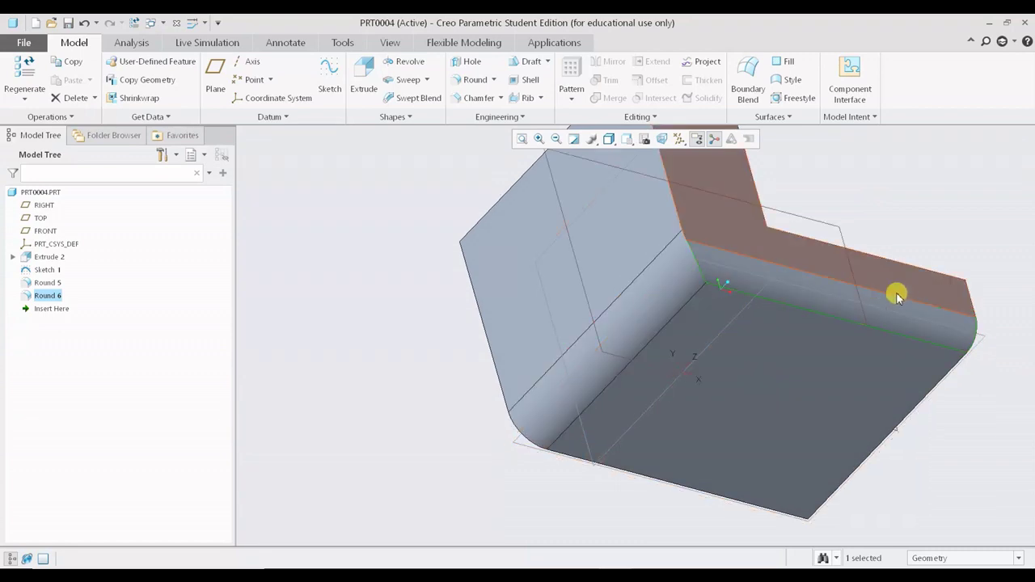
middle_drag(899, 293, 628, 372)
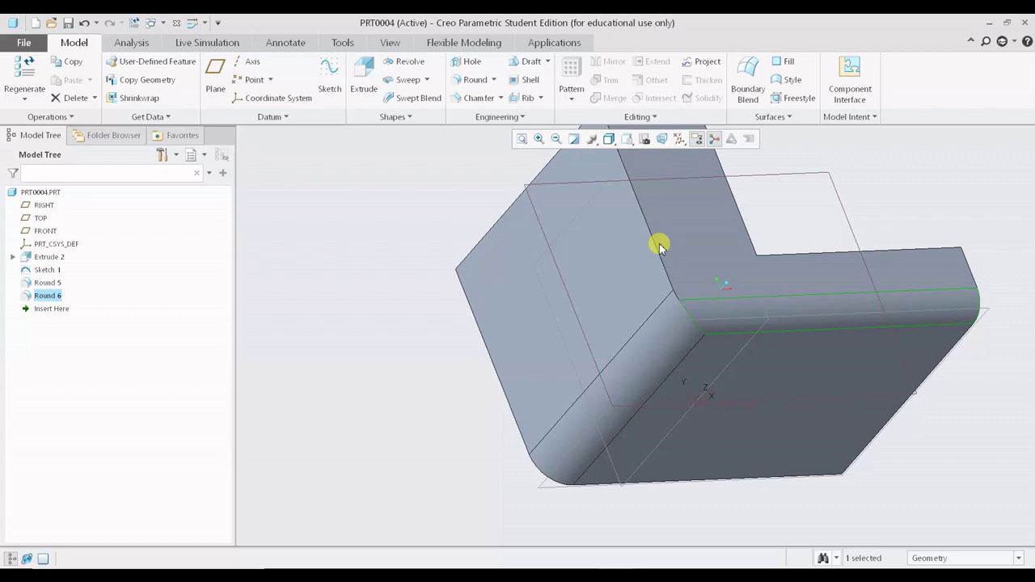
middle_drag(730, 302, 682, 318)
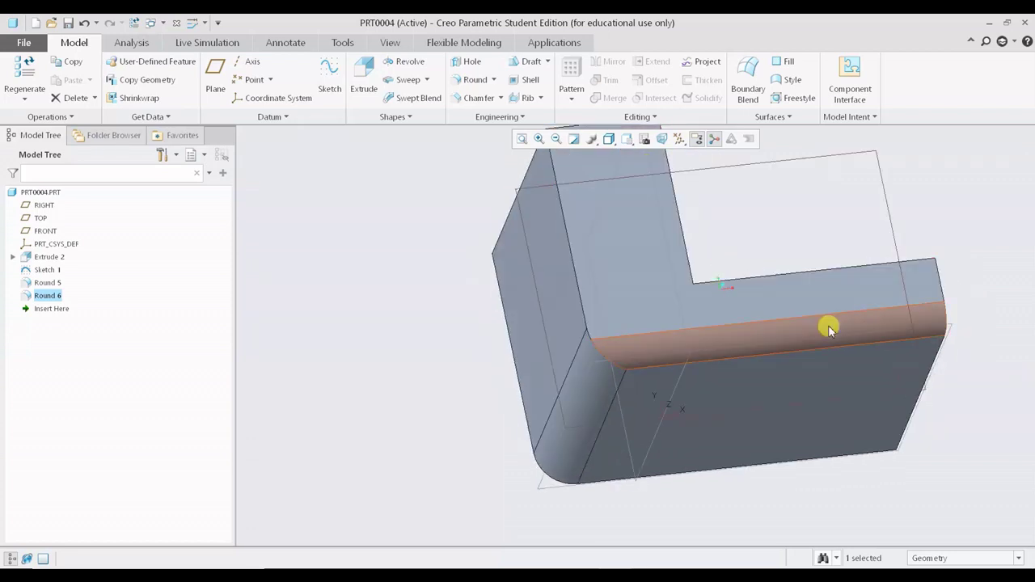
middle_drag(952, 356, 788, 429)
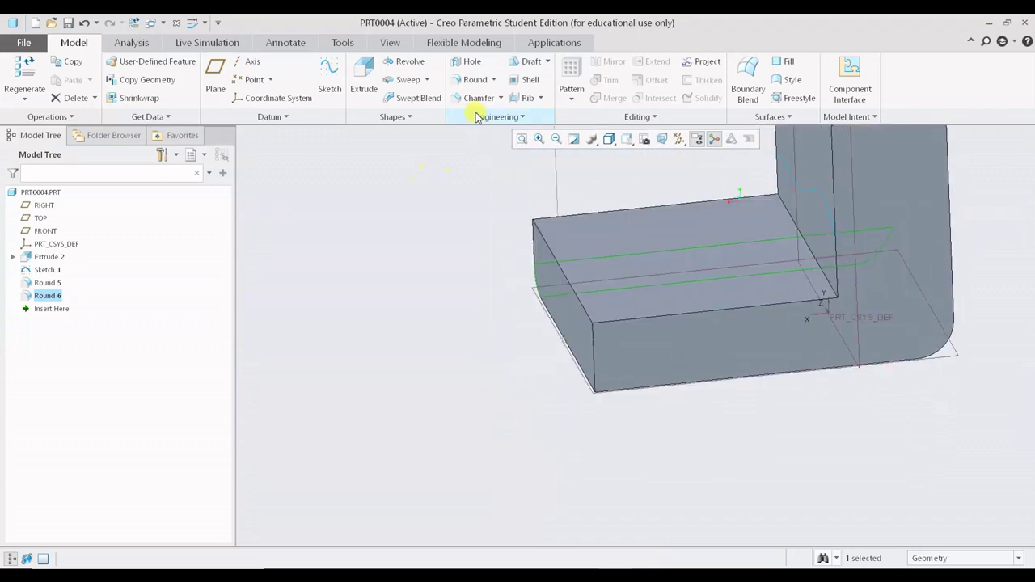
Try a 26.00 round on the front vertical corner edge, then cancel and discard it.
click(474, 80)
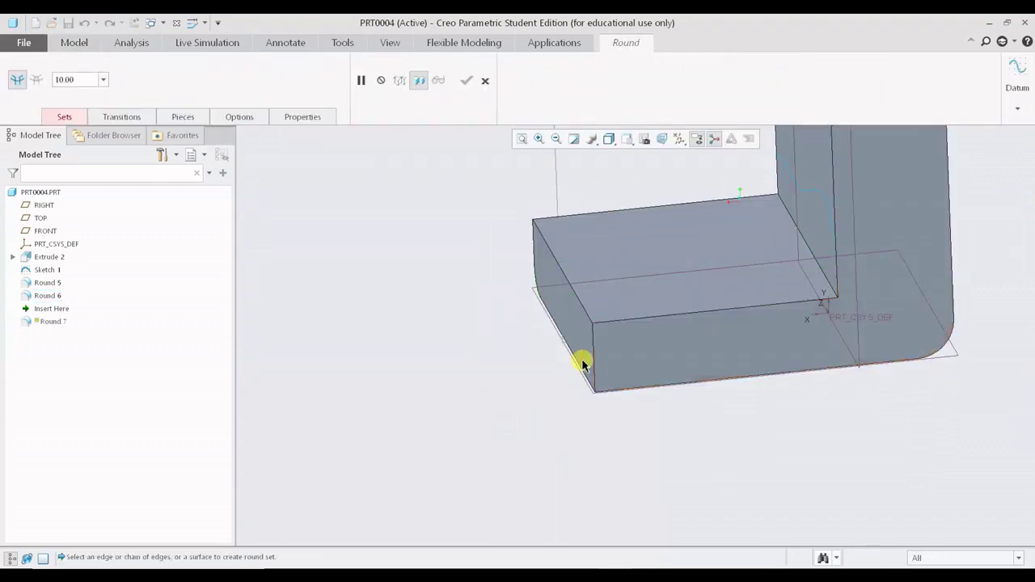
scroll(582, 364, up, 6)
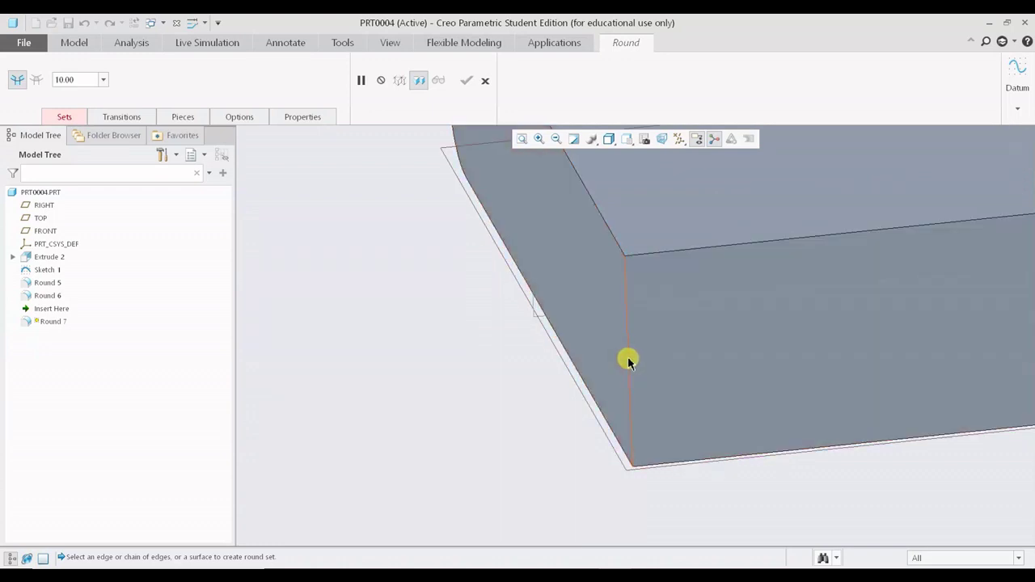
click(629, 361)
drag(653, 357, 686, 355)
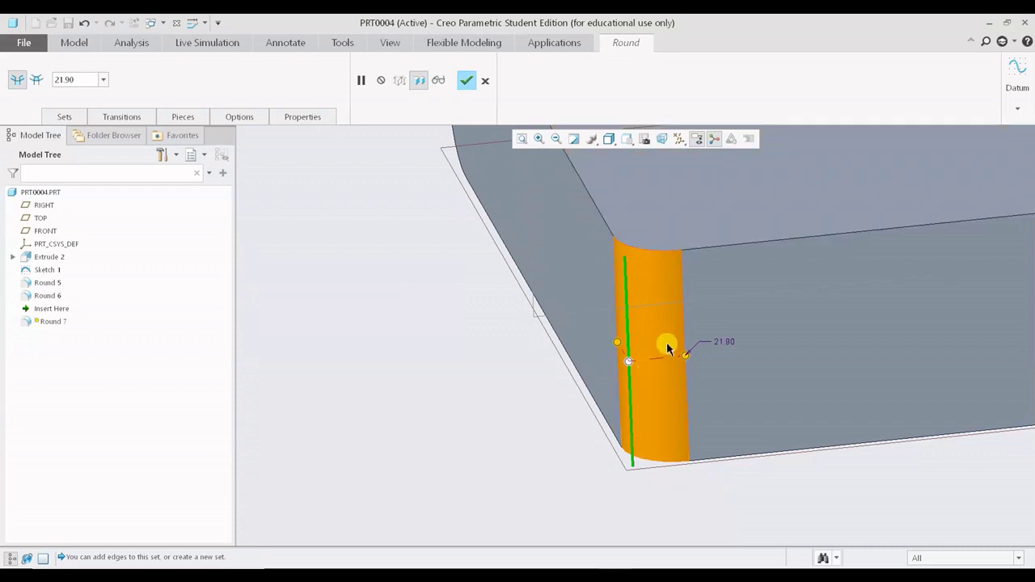
shift+middle_drag(667, 348, 617, 363)
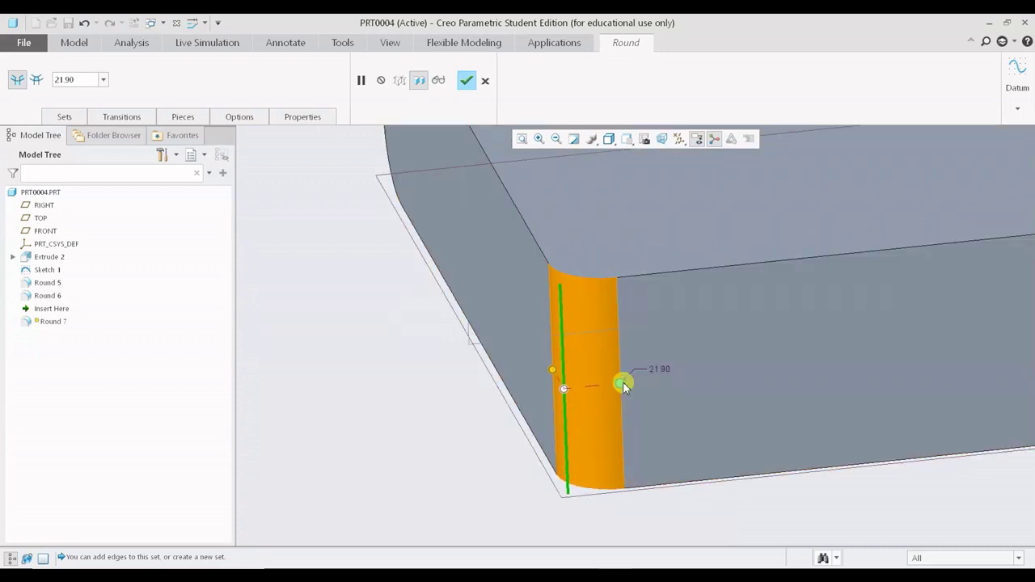
drag(623, 386, 635, 385)
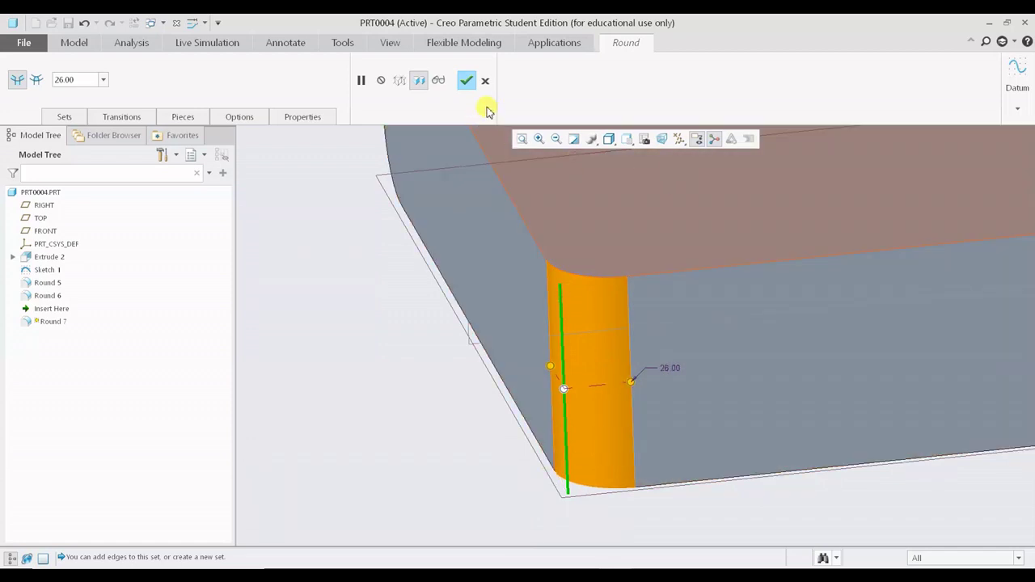
click(485, 80)
click(520, 324)
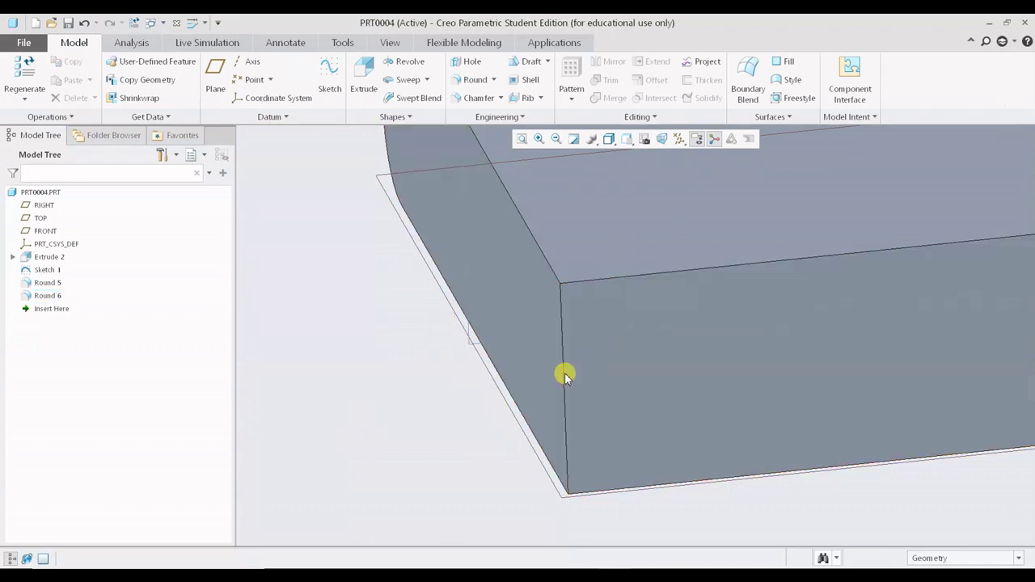
Place datum point PNT0 on the front vertical edge, trying ratios 0.5 and 0.25 before settling on 0.30.
click(564, 373)
click(256, 79)
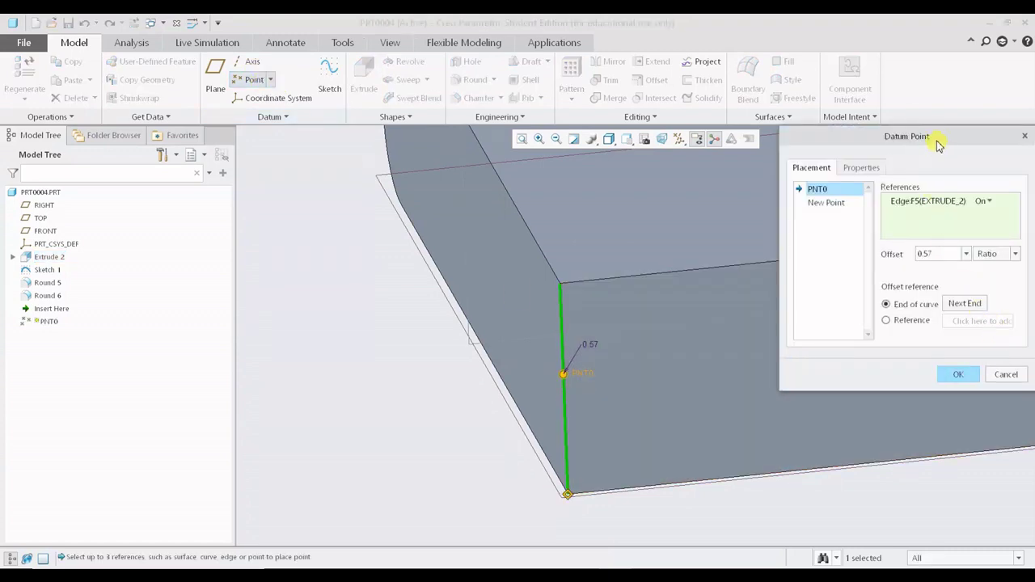
drag(938, 143, 927, 142)
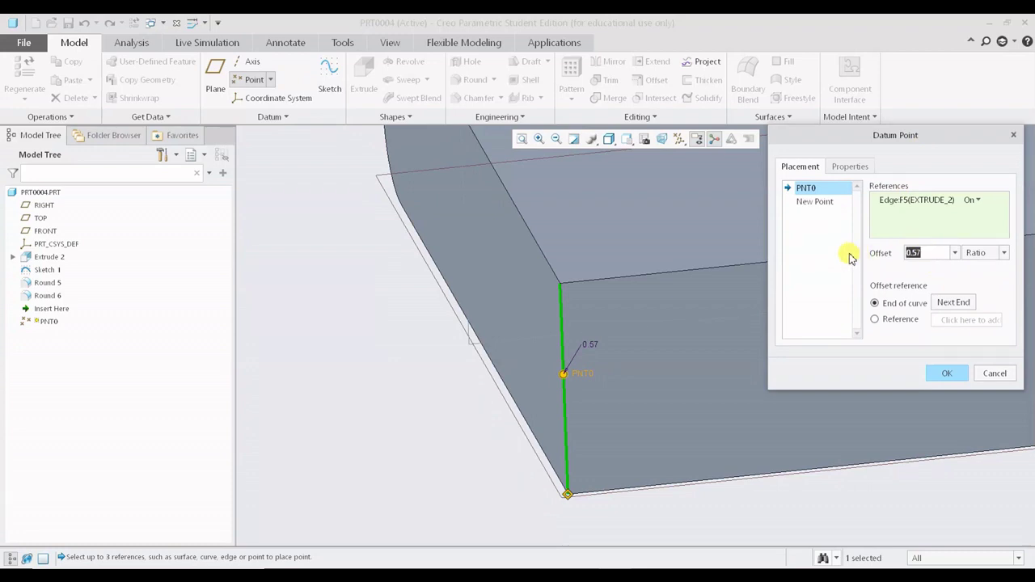
text(0)
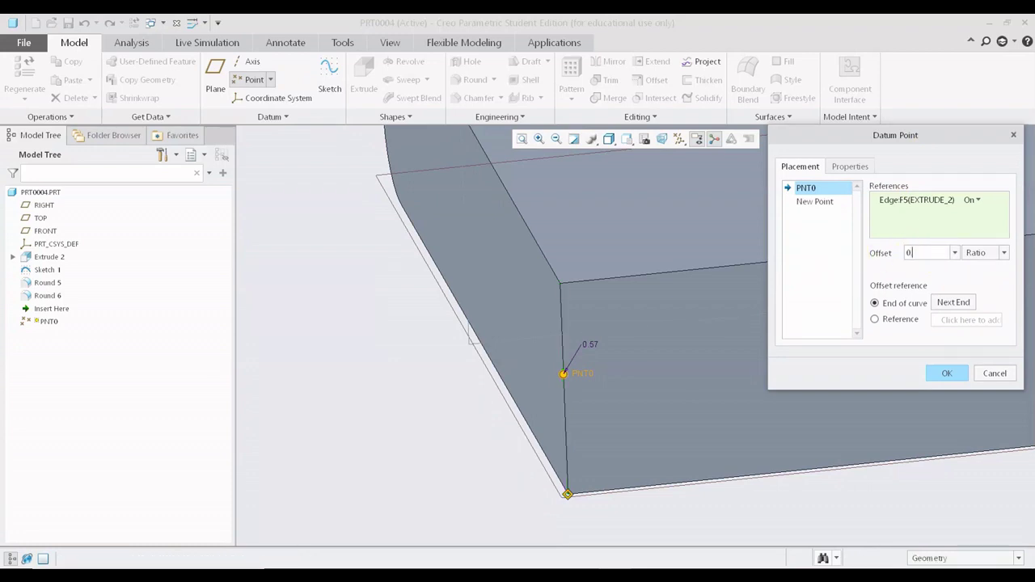
text(.5)
key(Return)
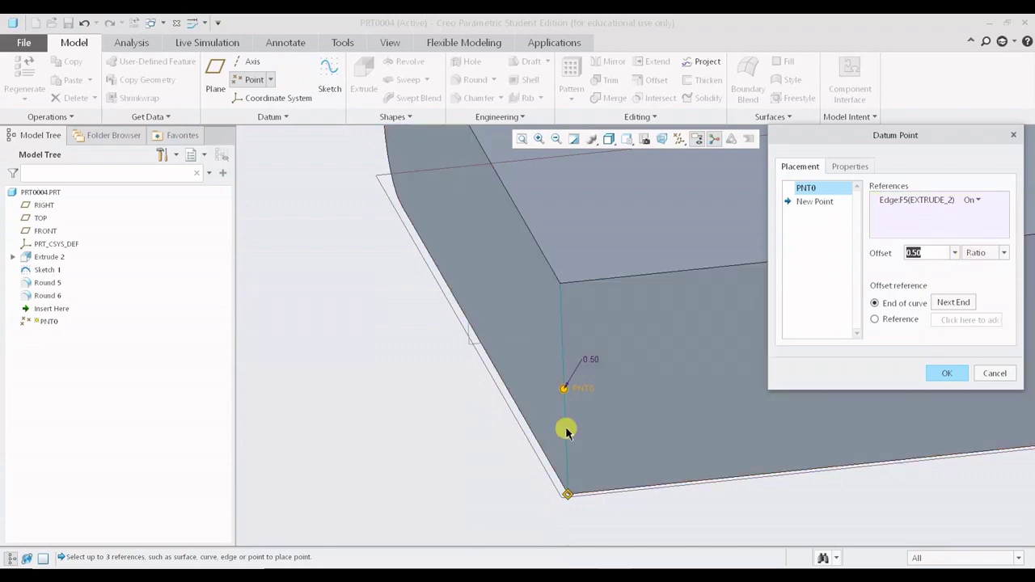
text(0.25)
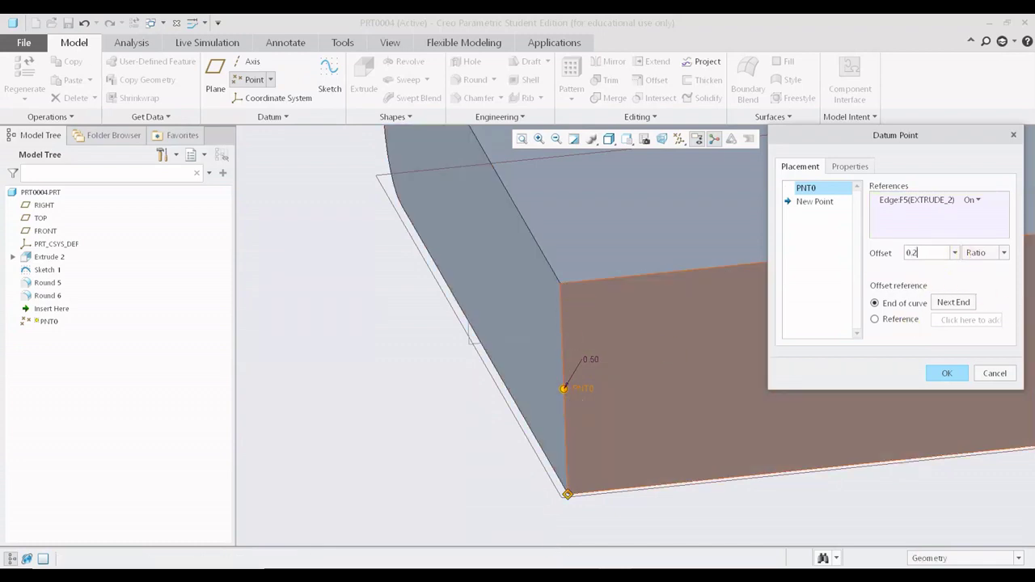
key(Return)
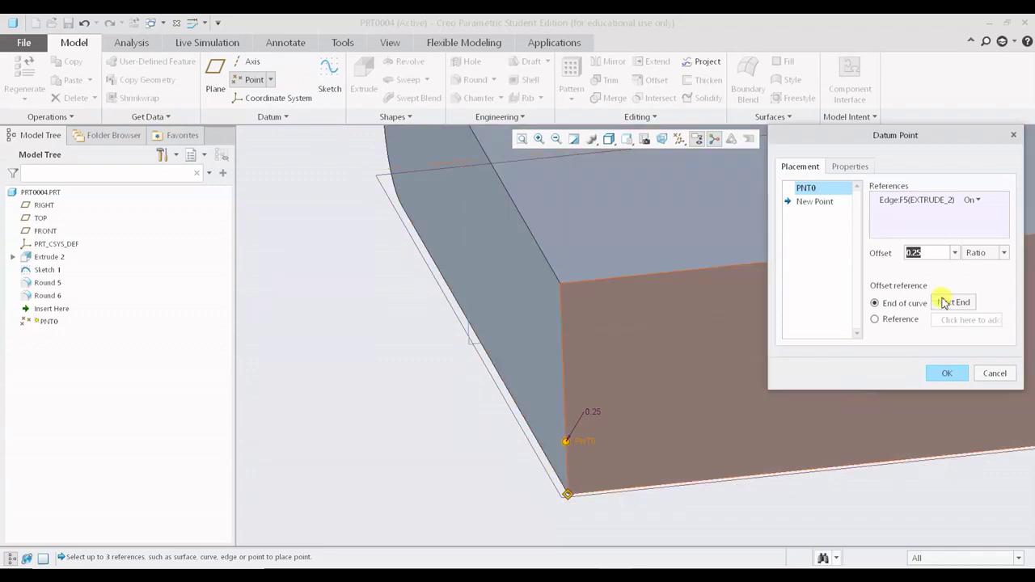
text(0.30)
key(Return)
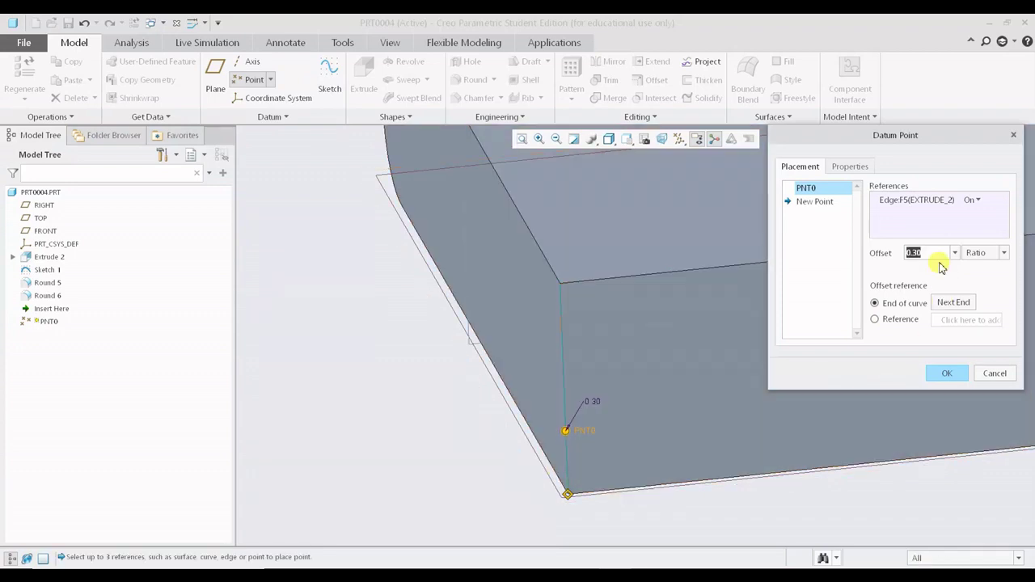
Accept datum point PNT0 in the Datum Point dialog.
click(943, 377)
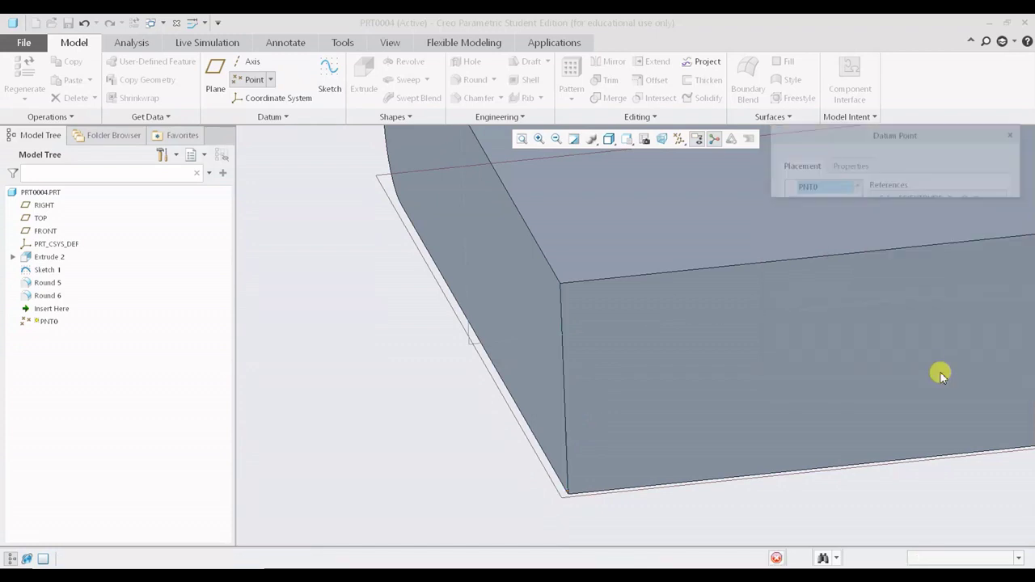
scroll(600, 432, up, 1)
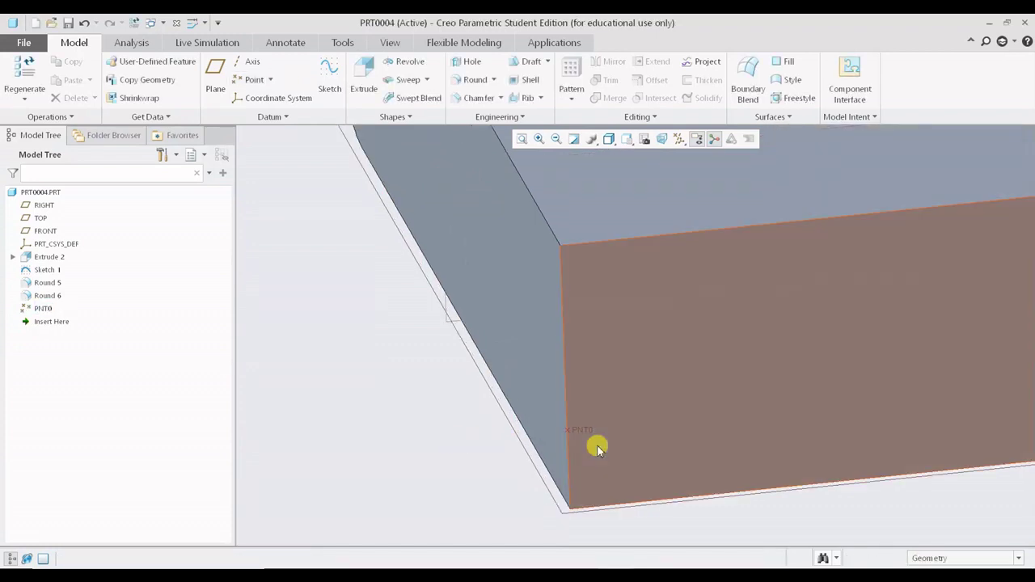
scroll(575, 433, up, 3)
scroll(562, 429, down, 4)
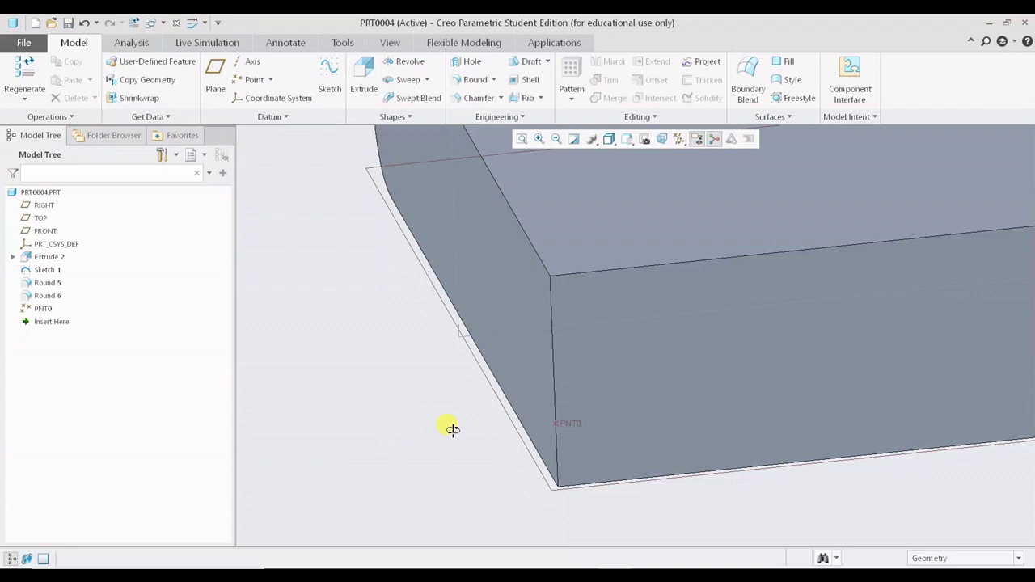
scroll(449, 425, up, 2)
scroll(445, 417, down, 2)
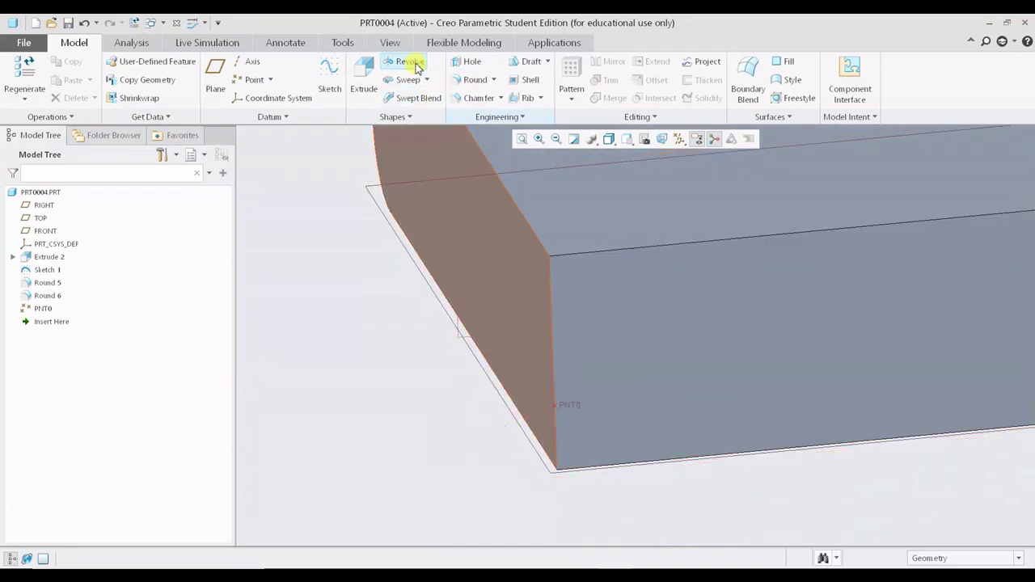
Turn on point tag display from the View tab so PNT0 is labelled.
click(396, 43)
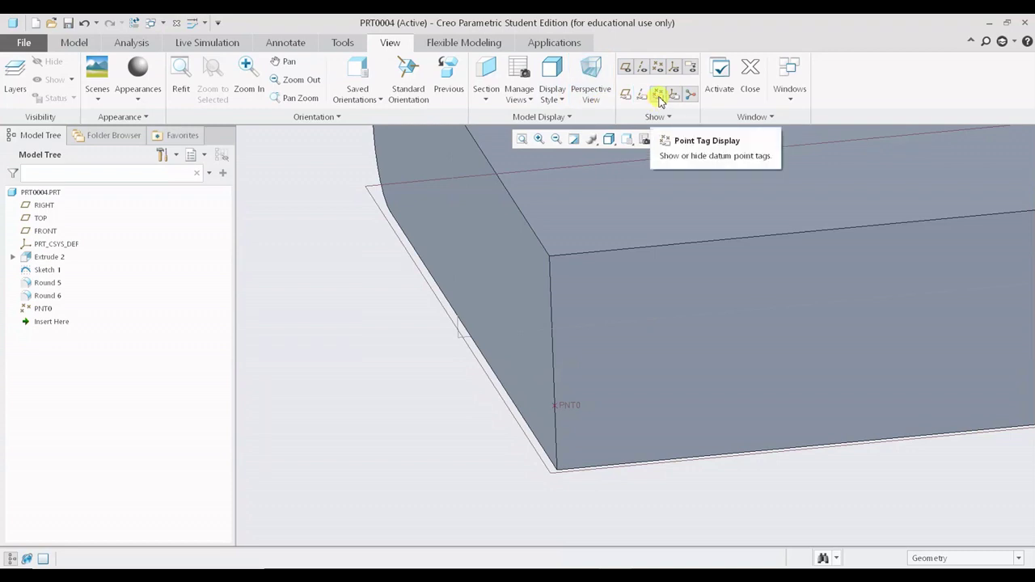
scroll(566, 417, down, 3)
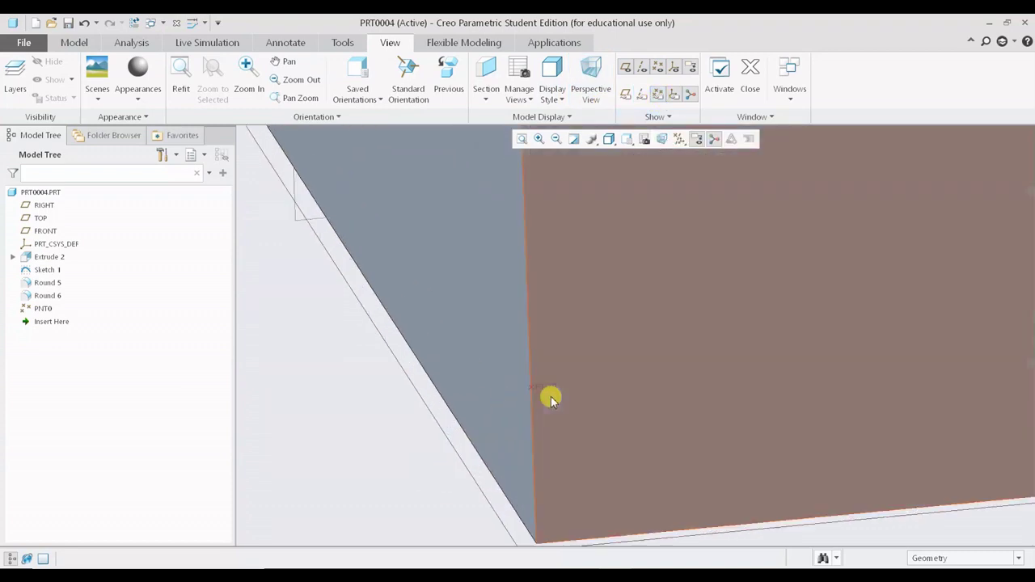
scroll(550, 398, up, 3)
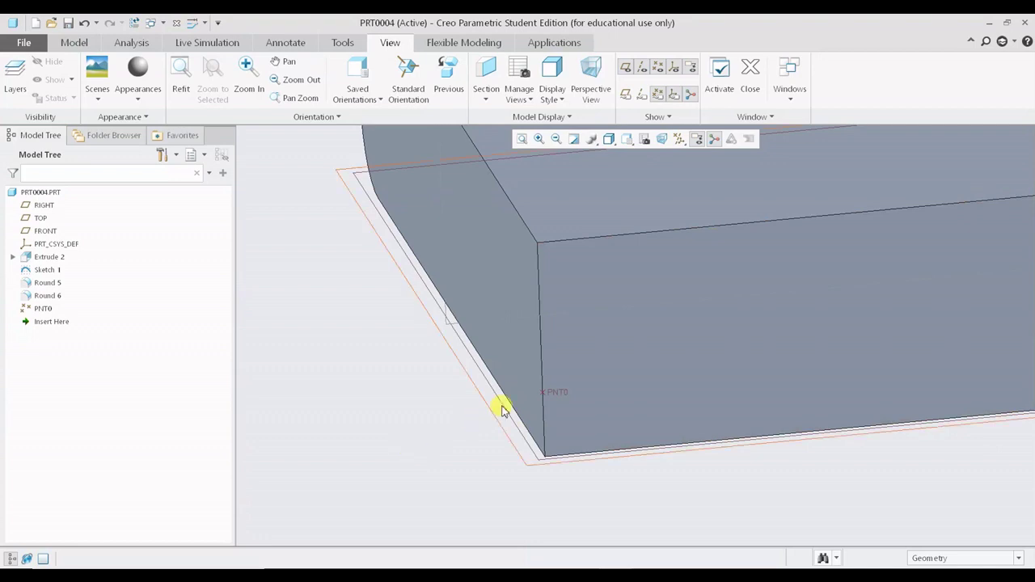
shift+middle_drag(501, 407, 510, 383)
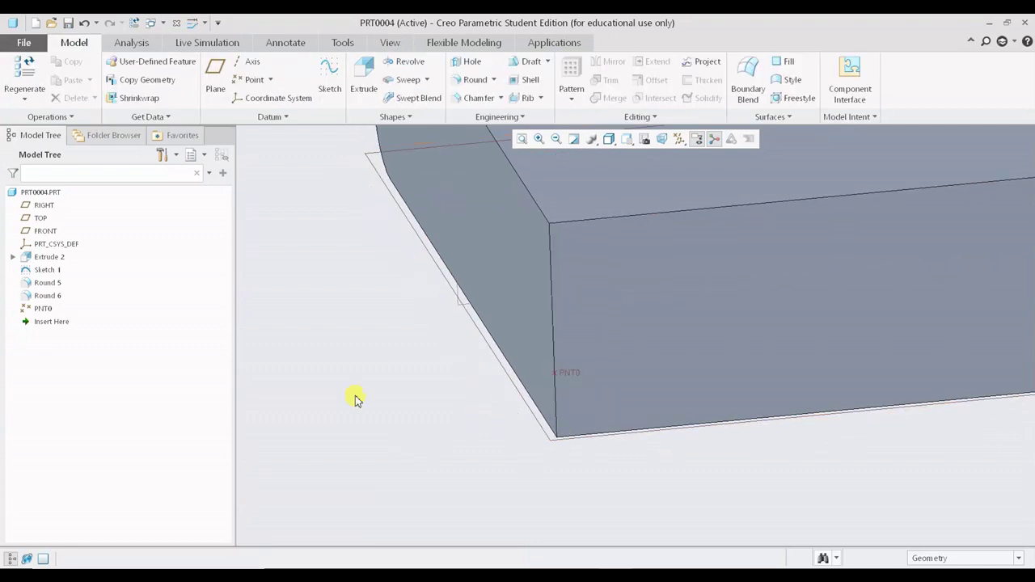
Round the front vertical edge through PNT0 with a 19.90 radius.
click(475, 80)
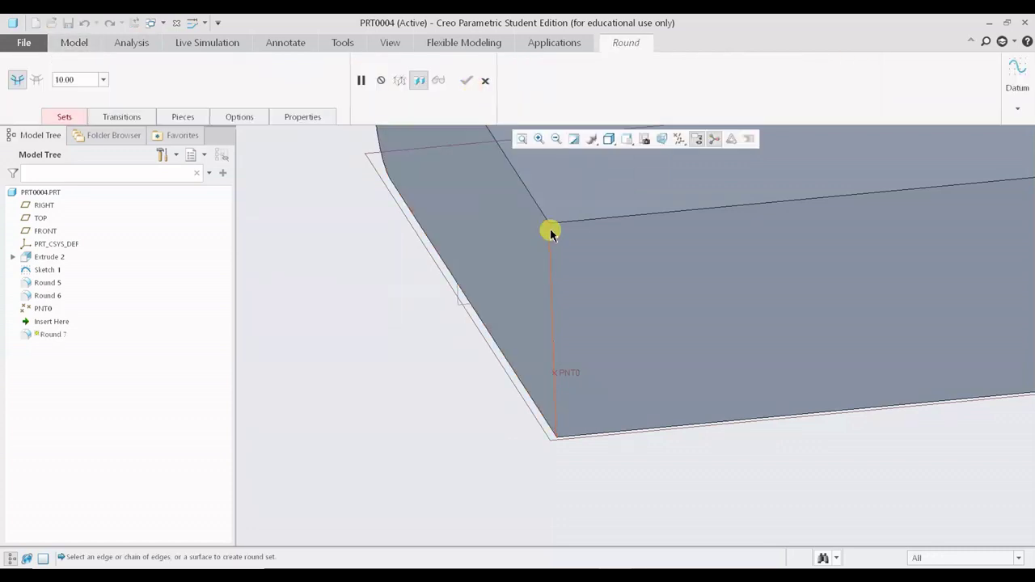
click(553, 262)
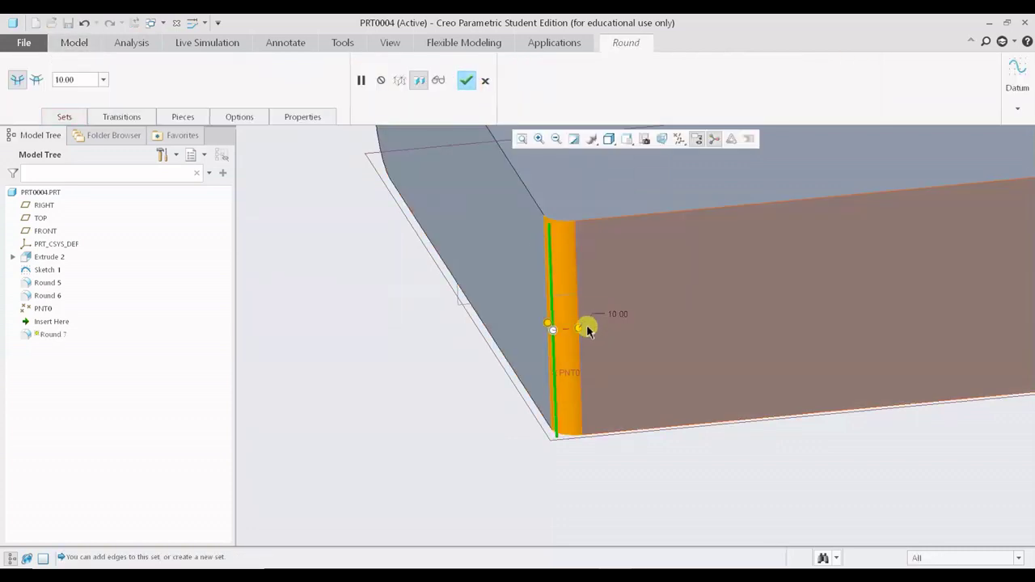
drag(584, 332, 609, 334)
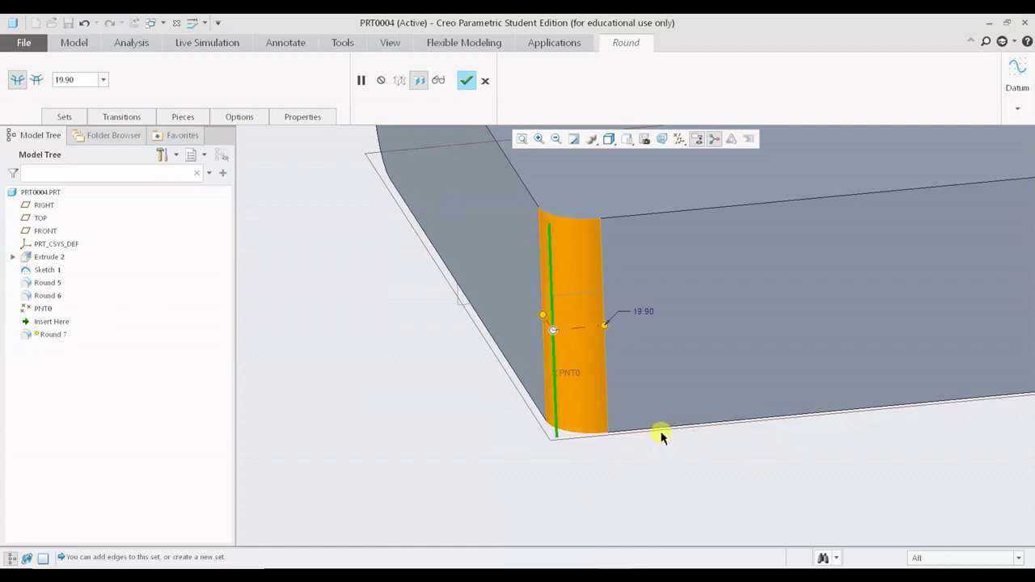
click(132, 118)
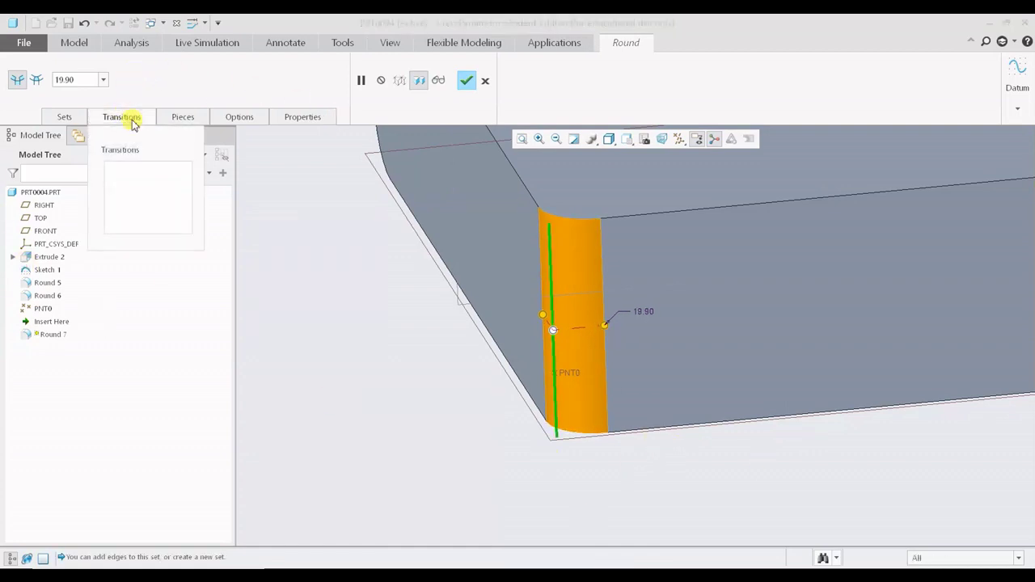
Switch Round 7 to transition mode and pick its bottom-end Default (Stop Case 3) transition.
click(36, 81)
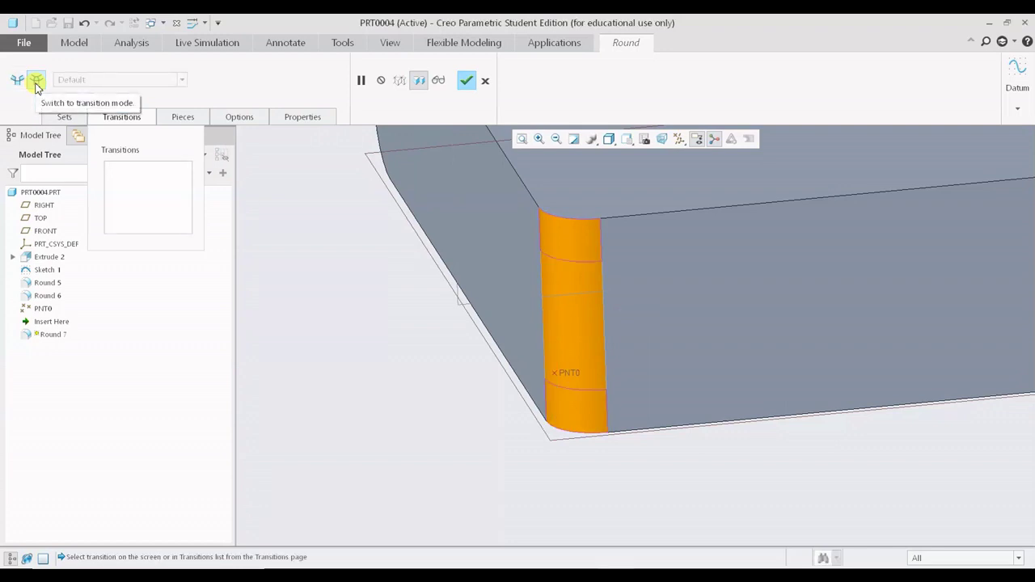
click(16, 79)
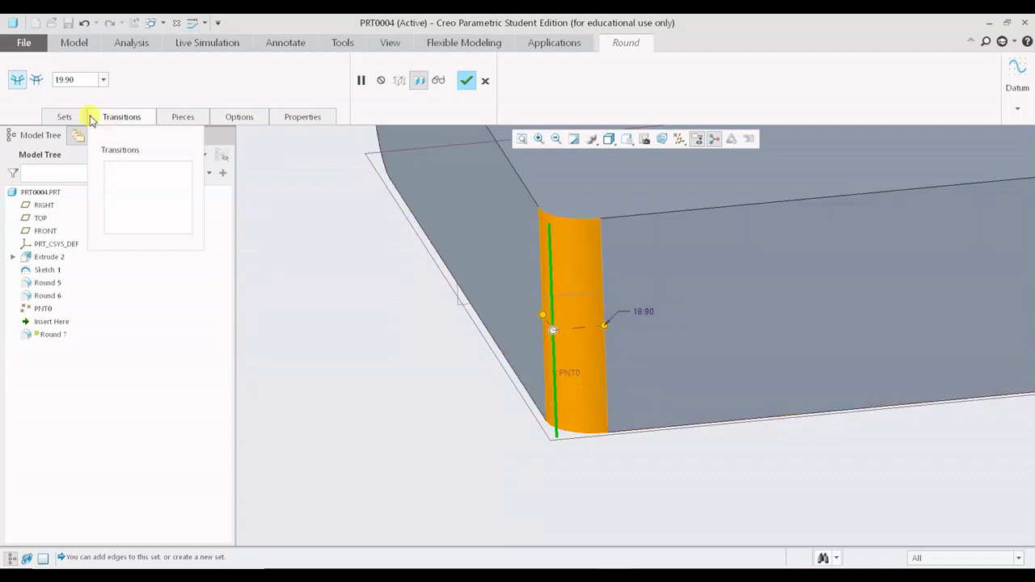
click(36, 79)
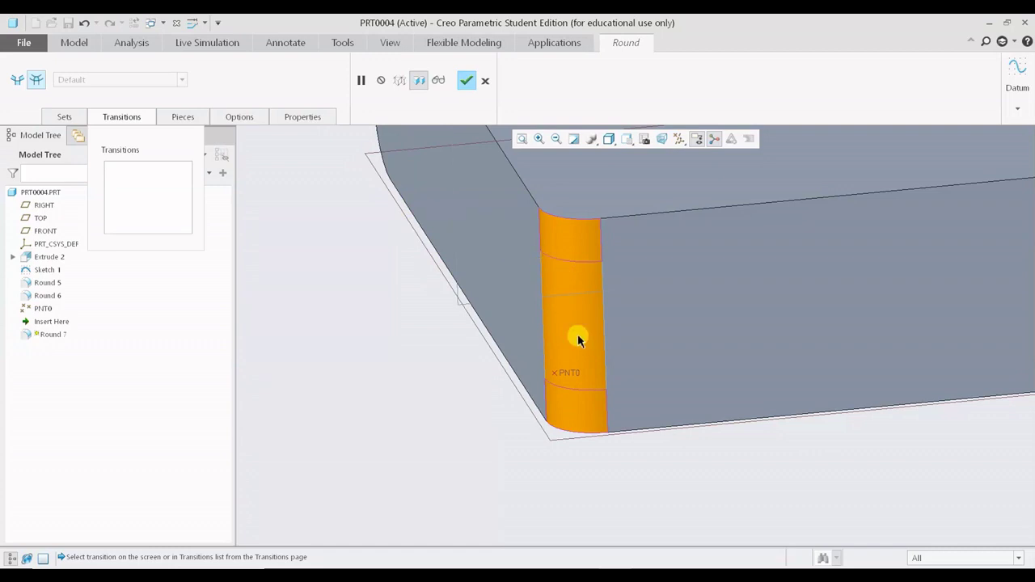
click(587, 414)
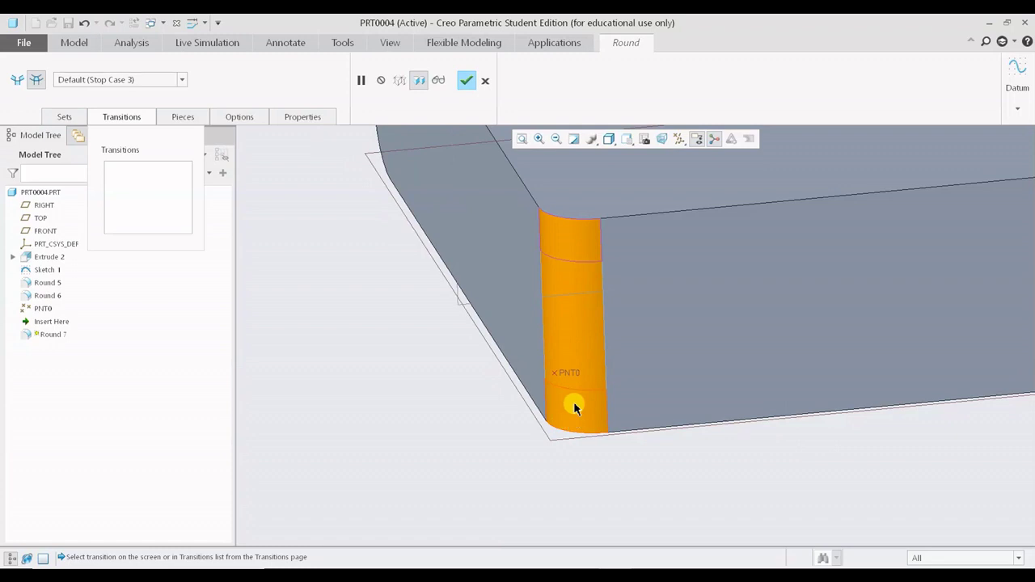
Set the end transition to Stop at Reference using datum point PNT0.
right_click(574, 404)
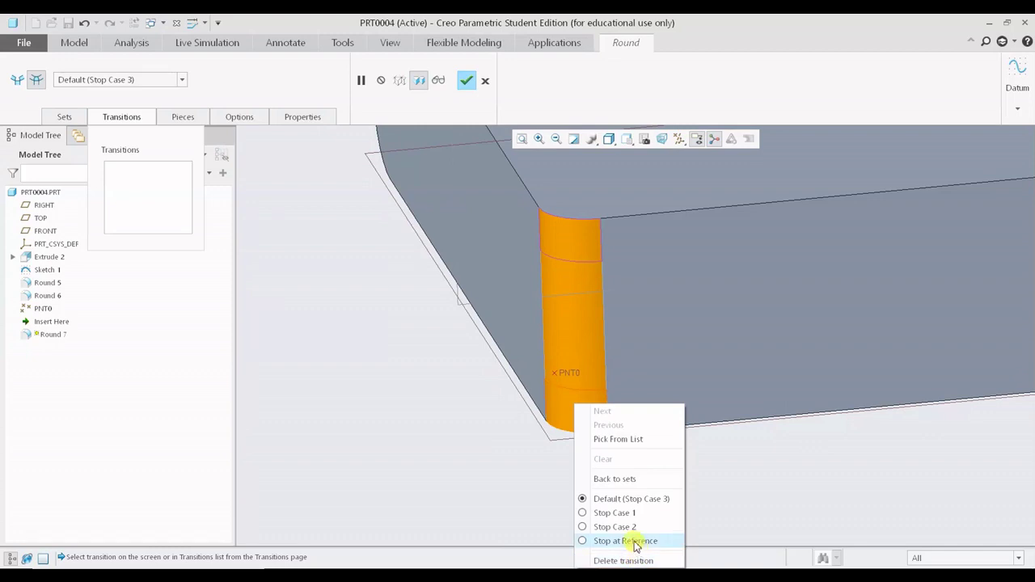
click(635, 541)
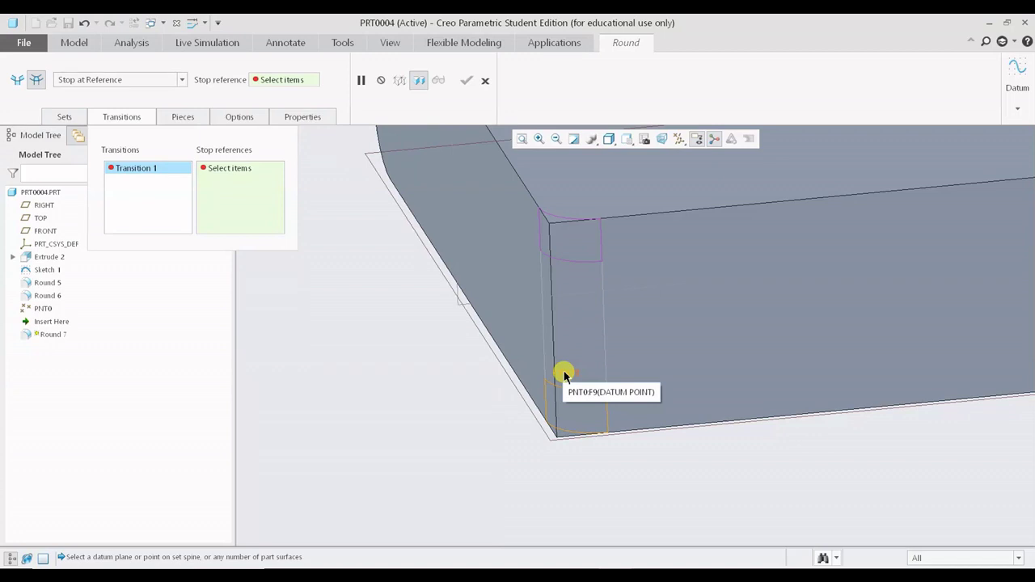
click(564, 374)
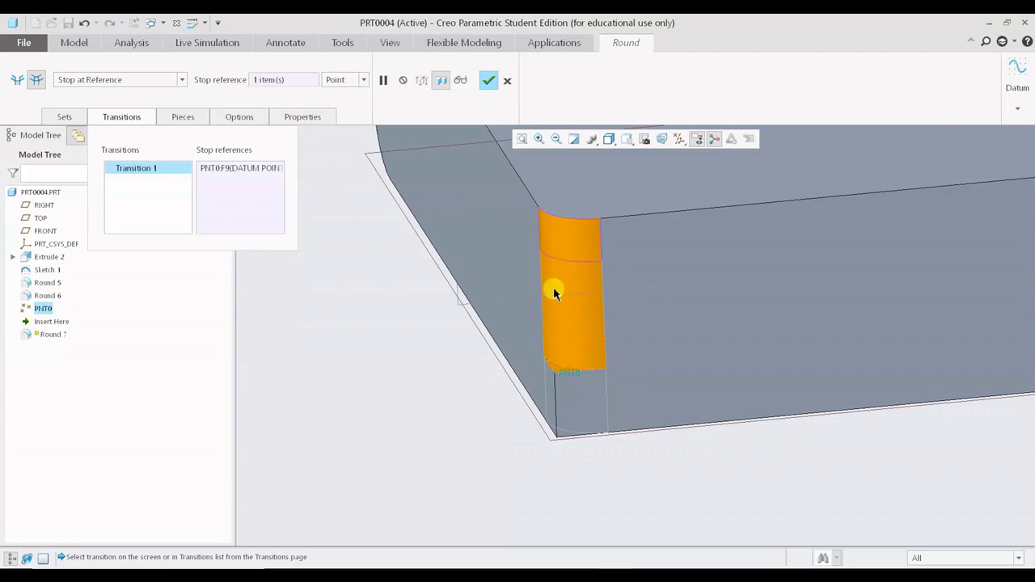
scroll(572, 385, up, 5)
scroll(582, 405, down, 5)
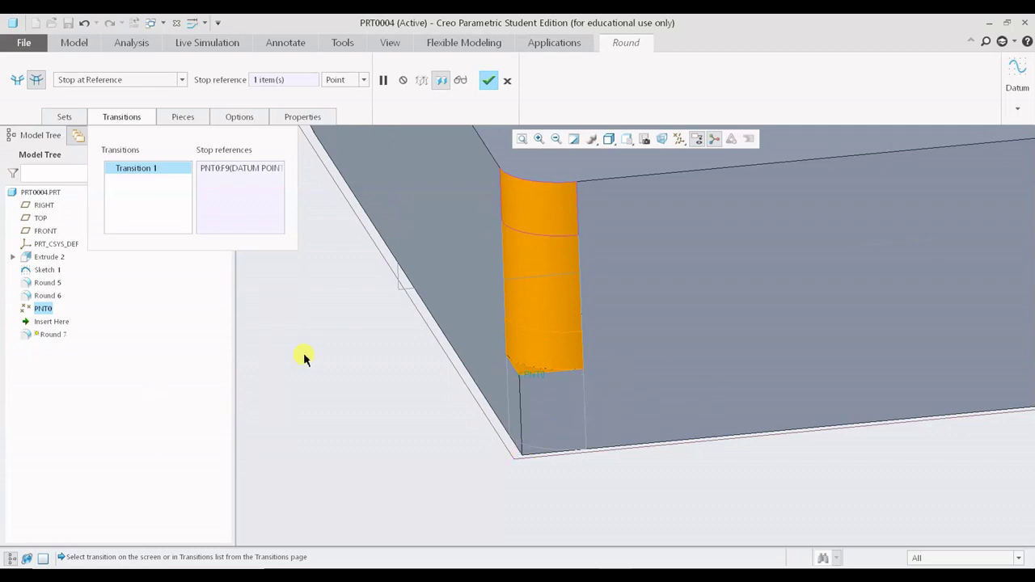
Clear the PNT0 stop, then reselect Round 7's end transition and bring up its options.
key(Delete)
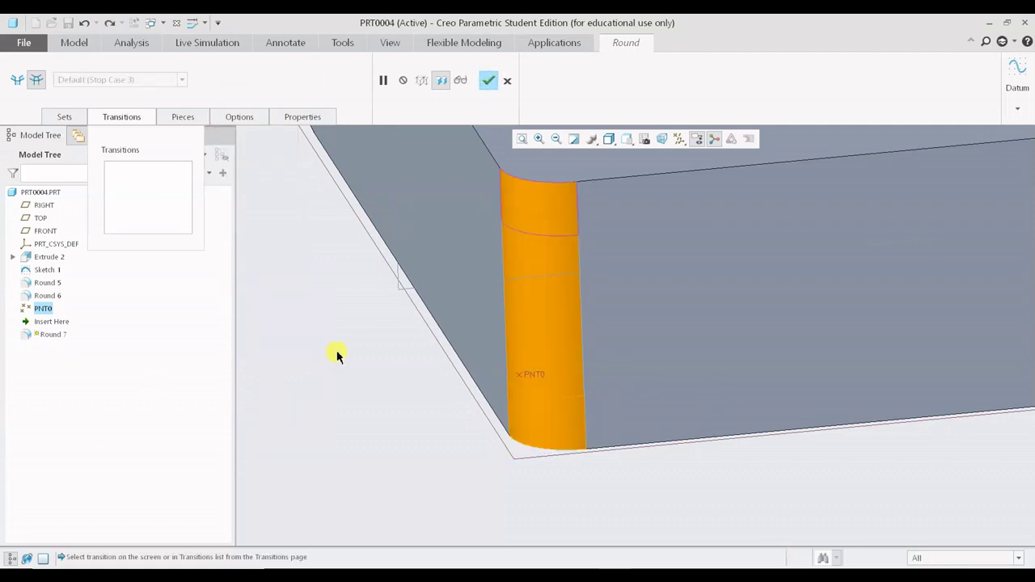
click(591, 272)
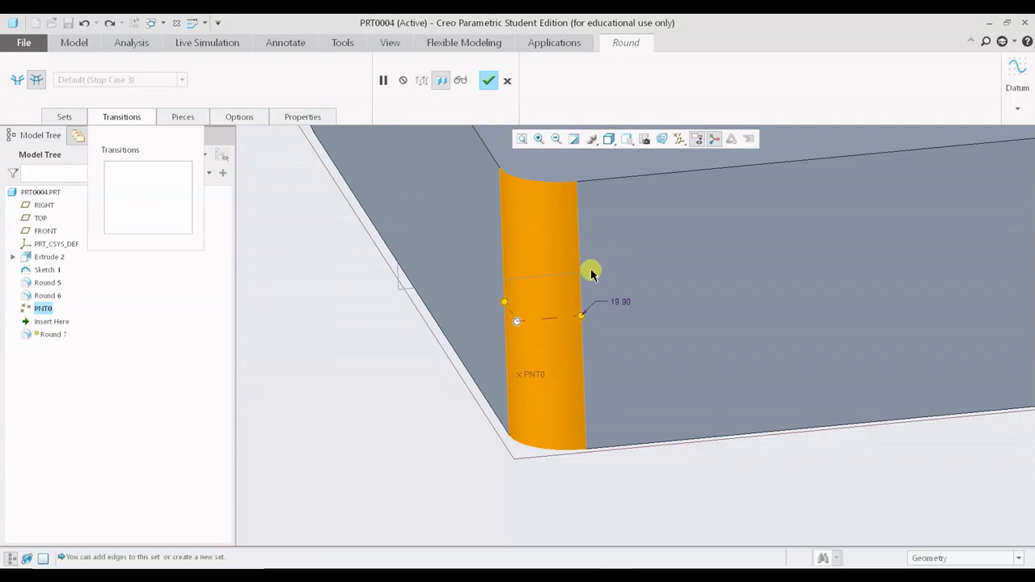
click(39, 81)
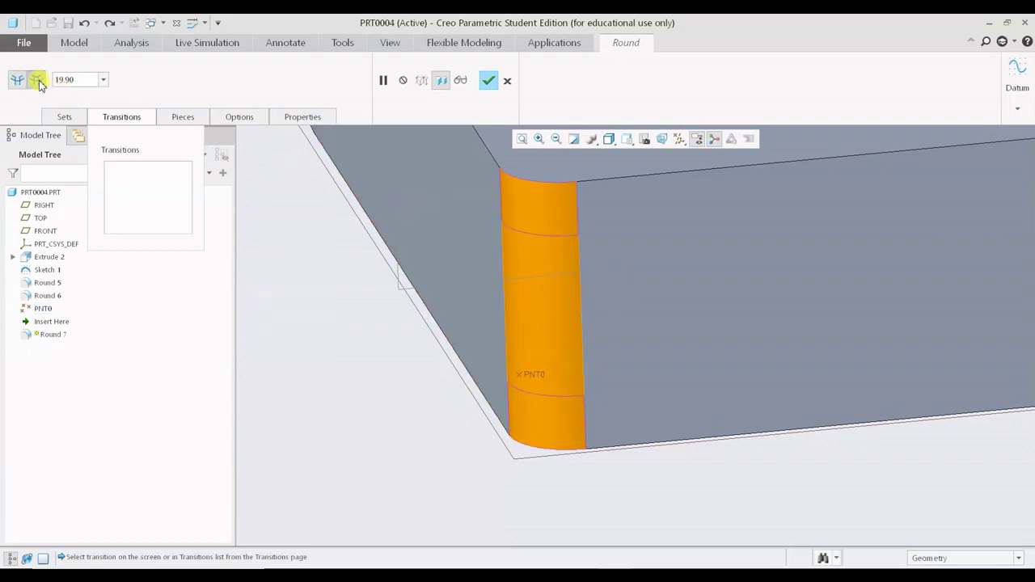
click(555, 190)
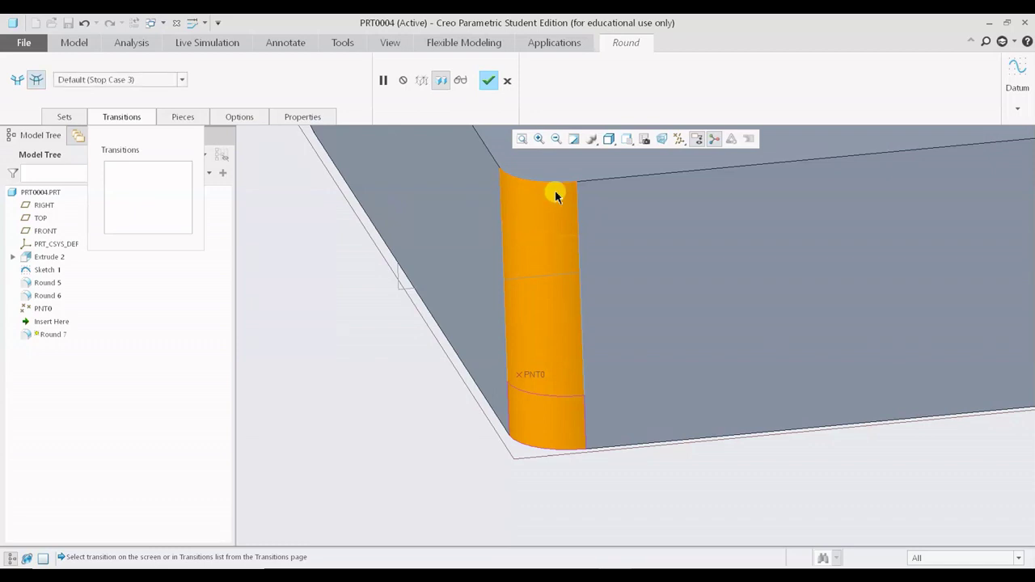
right_click(555, 194)
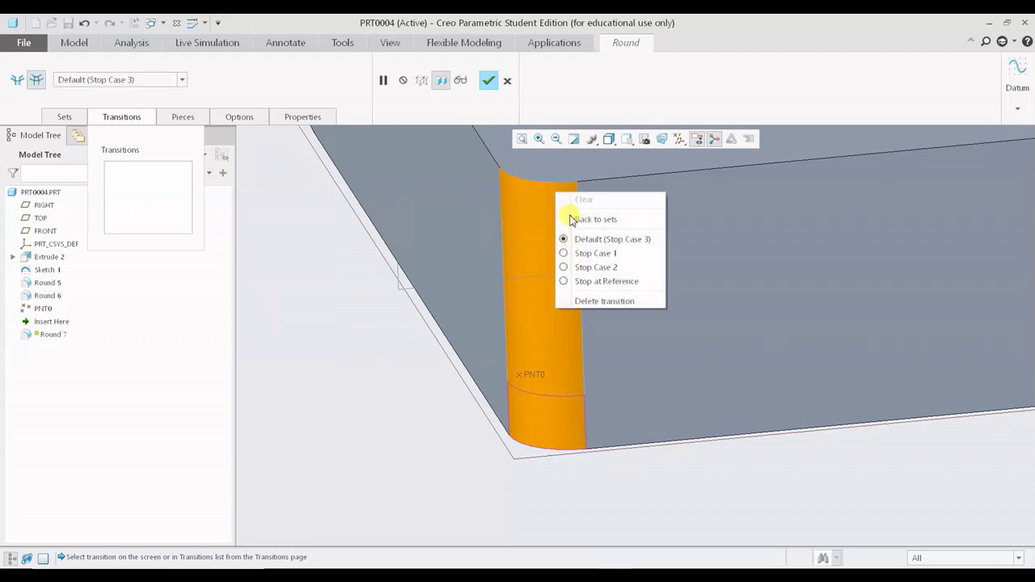
Stop the round's end transition at datum point PNT0 and orbit to inspect its extent.
click(606, 281)
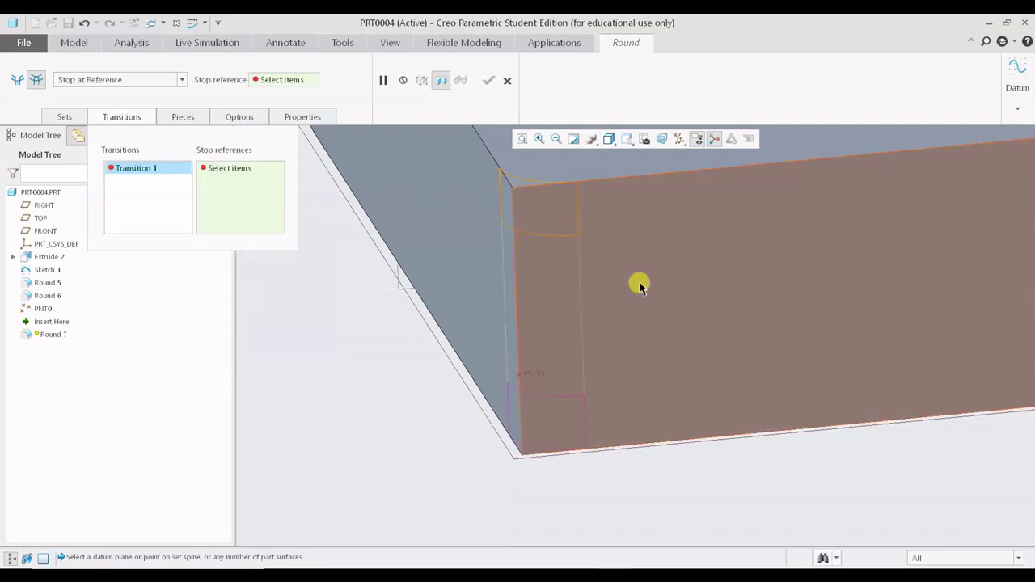
click(520, 374)
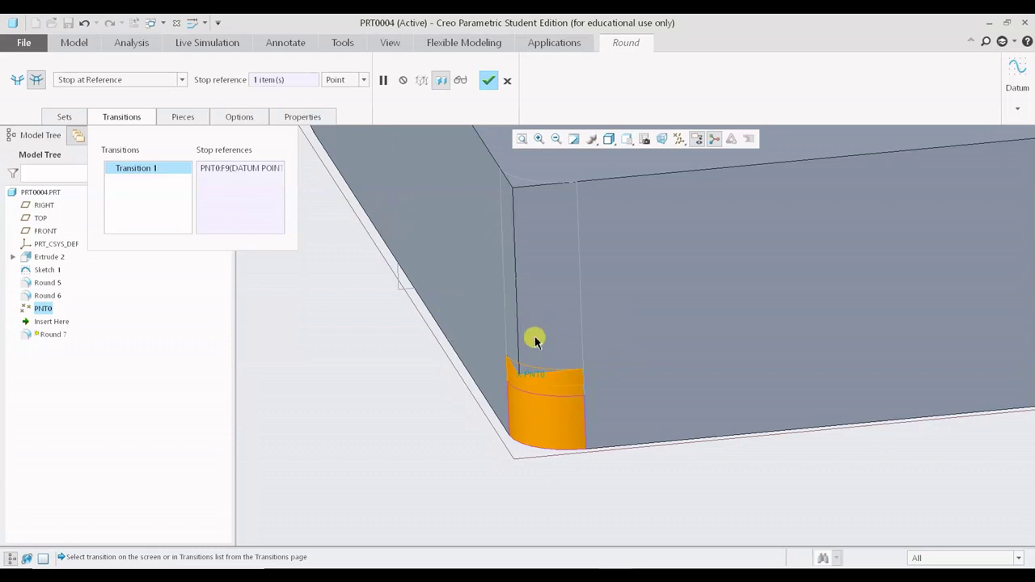
scroll(596, 335, down, 4)
middle_drag(583, 364, 577, 391)
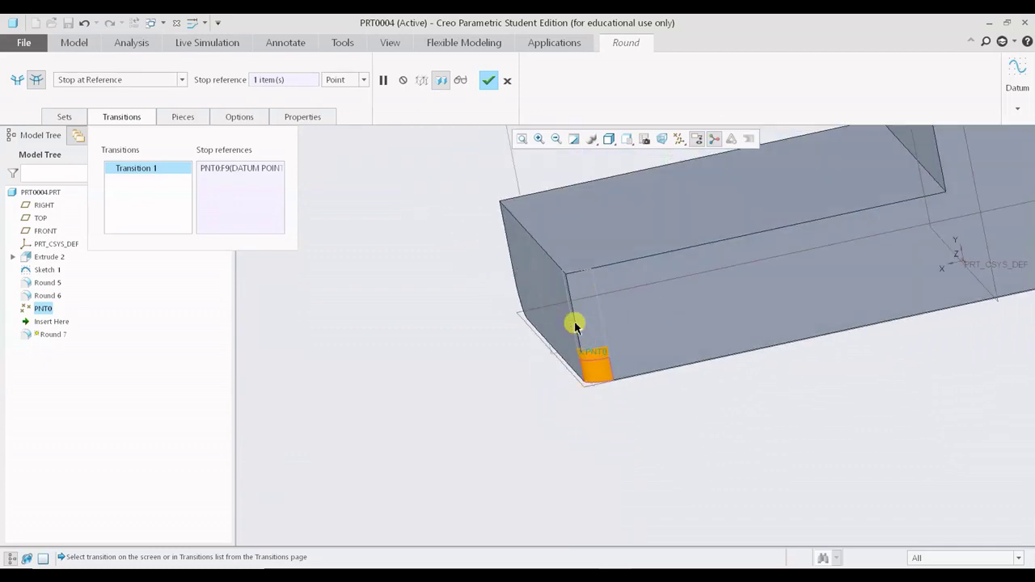
middle_drag(577, 337, 587, 358)
middle_drag(624, 328, 572, 313)
middle_drag(524, 259, 453, 337)
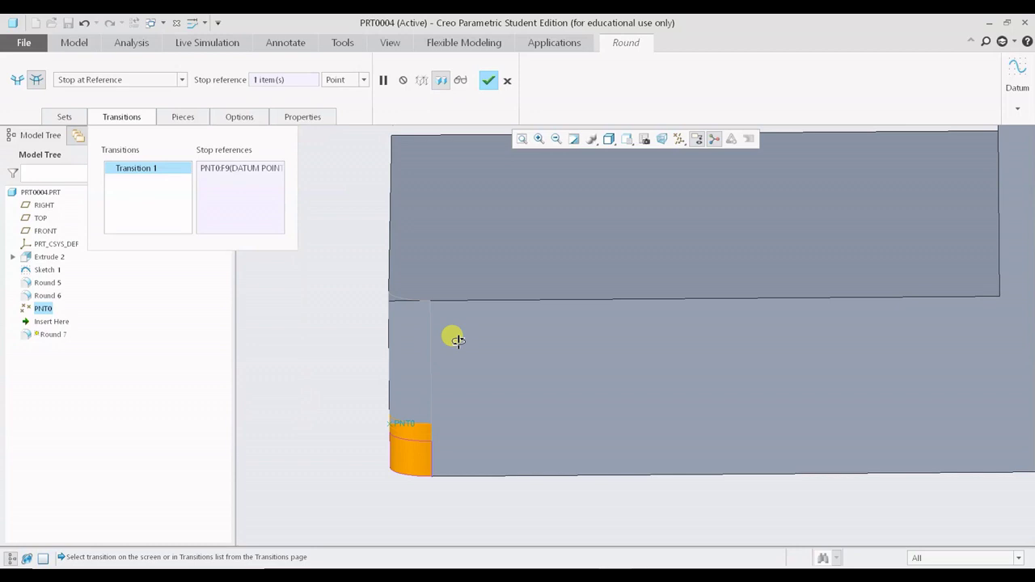
Remove PNT0, then re-pick the end transition and stop it at reference PNT0.
ctrl+click(403, 435)
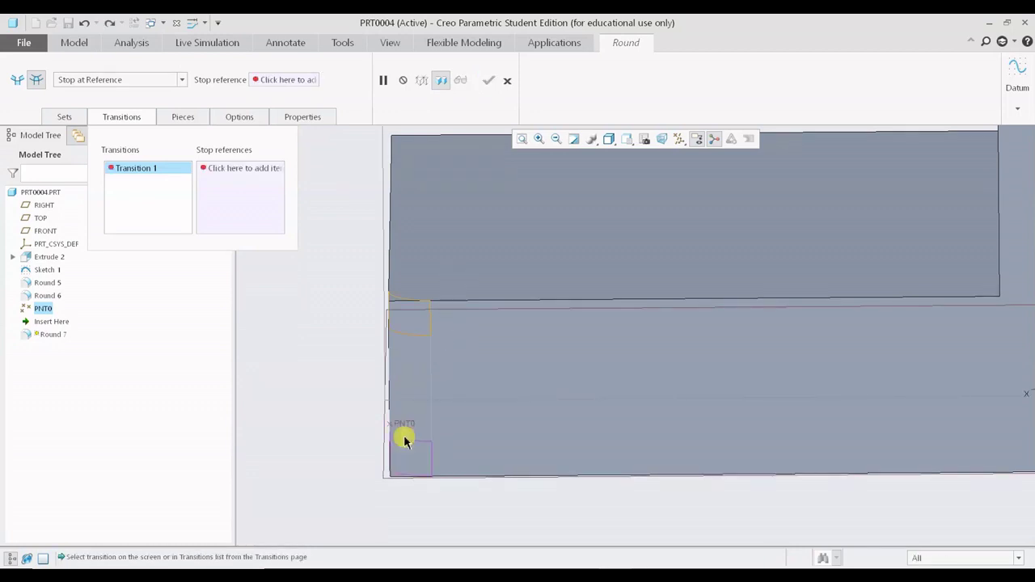
middle_drag(387, 383, 549, 291)
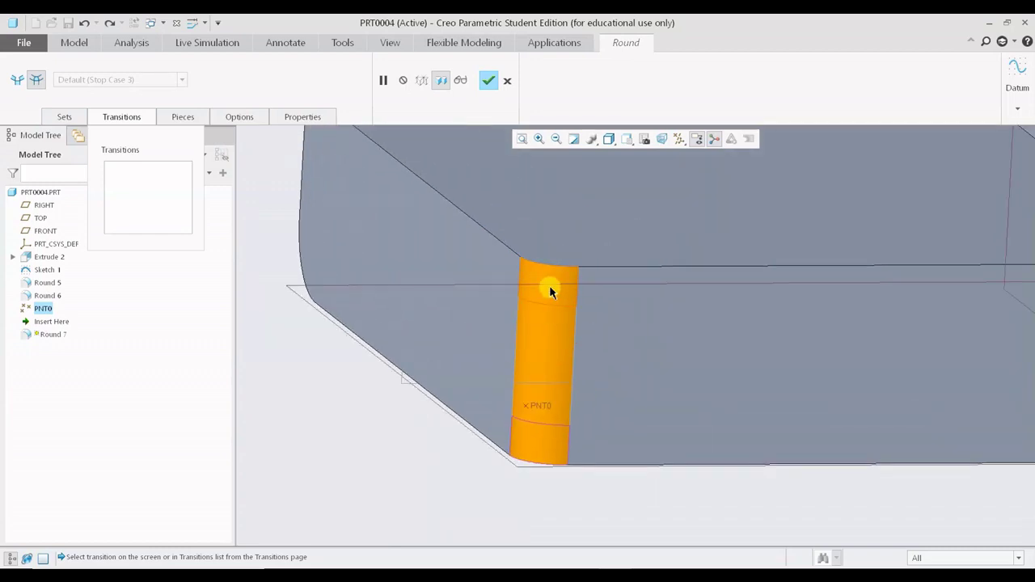
click(547, 447)
right_click(547, 447)
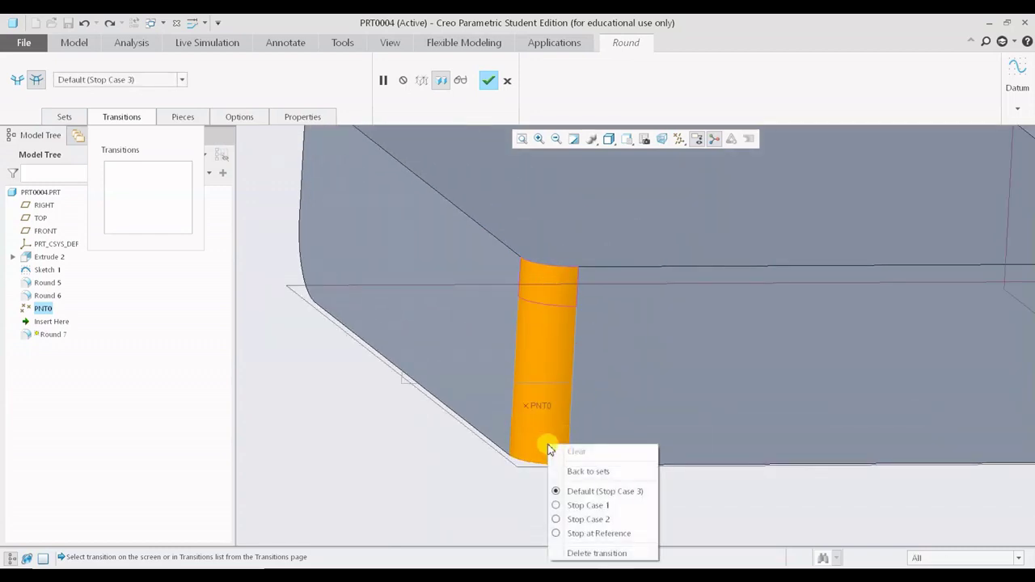
click(586, 532)
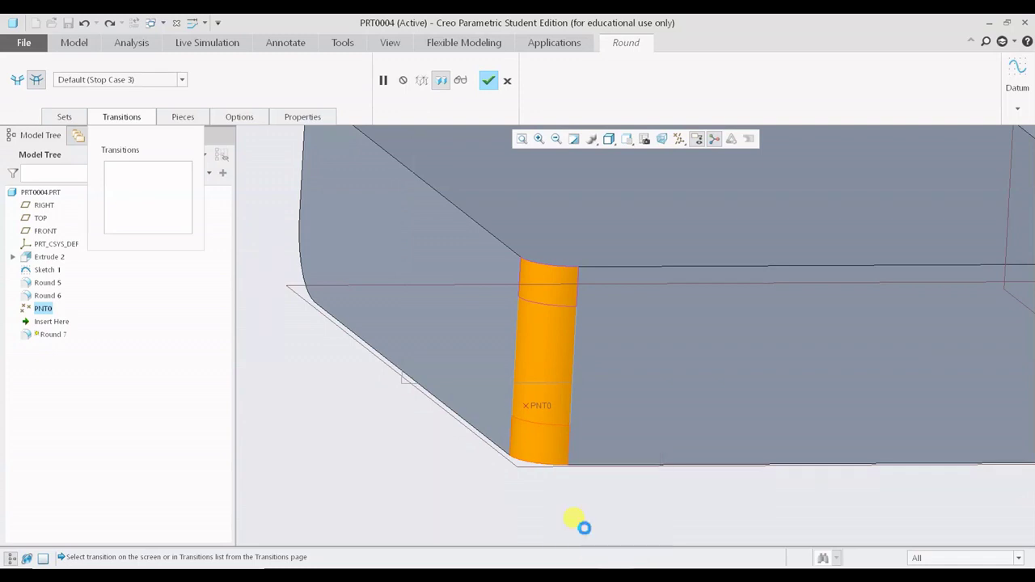
click(548, 407)
scroll(570, 387, up, 3)
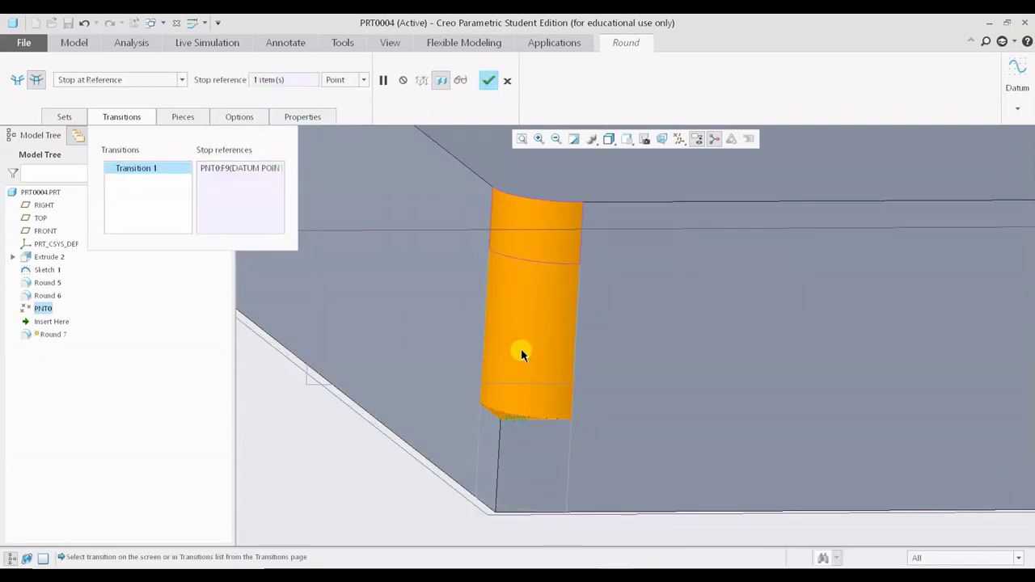
Complete Round 7 and rotate the part to an isometric view.
middle_click(591, 293)
scroll(607, 312, up, 4)
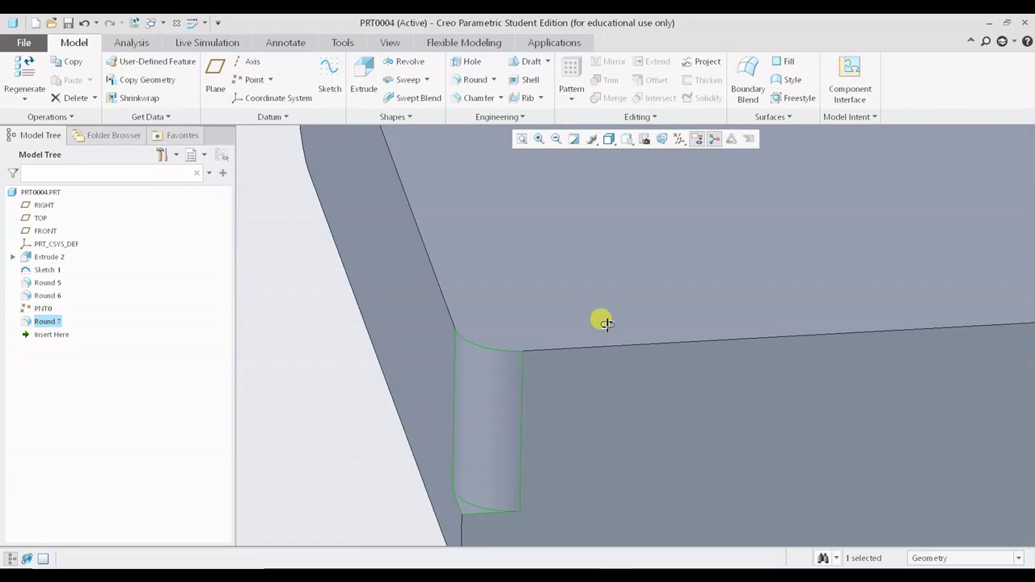
scroll(600, 342, down, 5)
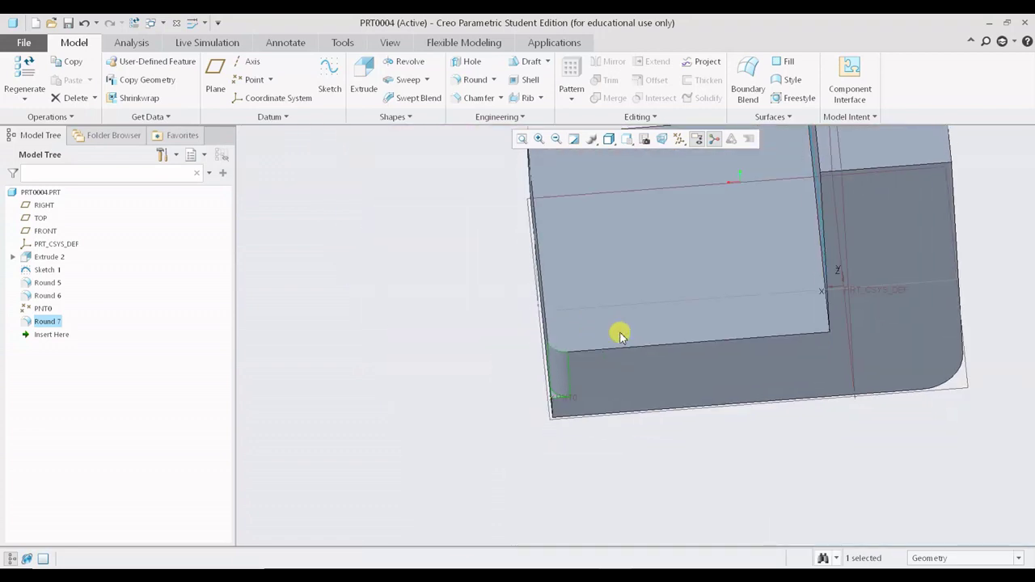
middle_drag(620, 335, 563, 380)
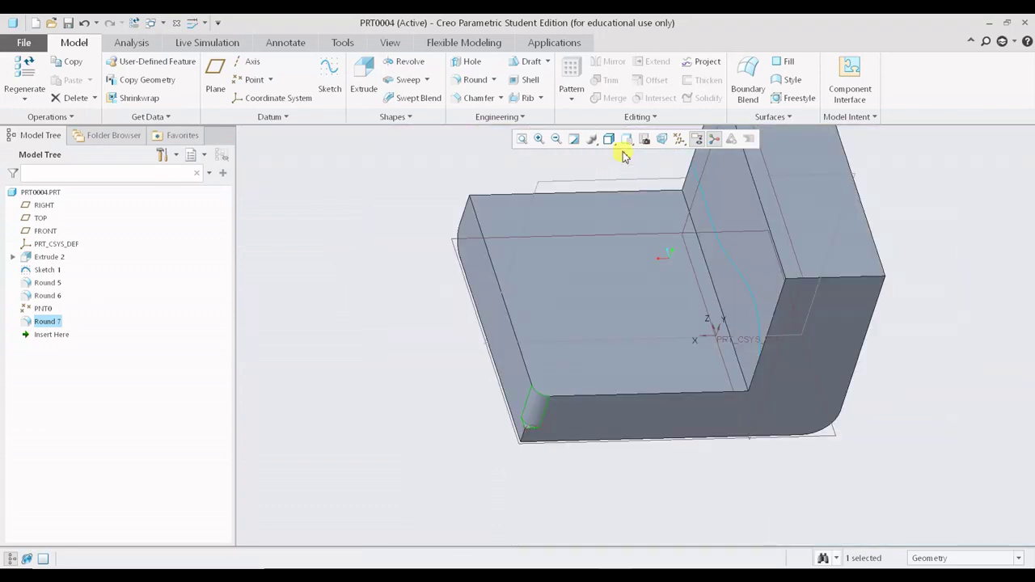
Start a new round and collect the front top, side top and vertical corner edges at 10.00.
middle_drag(687, 319, 649, 498)
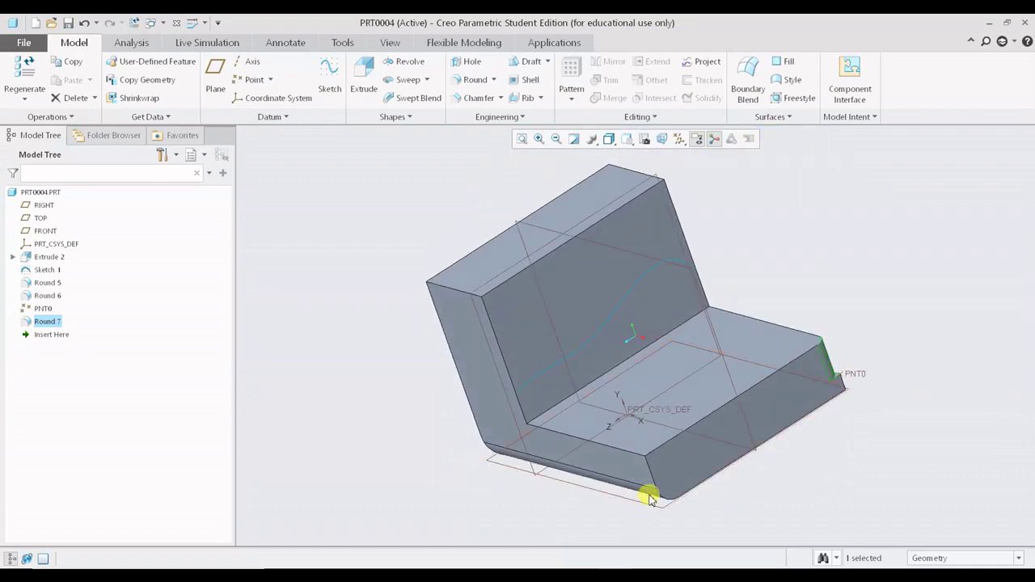
scroll(693, 423, up, 2)
scroll(587, 381, up, 5)
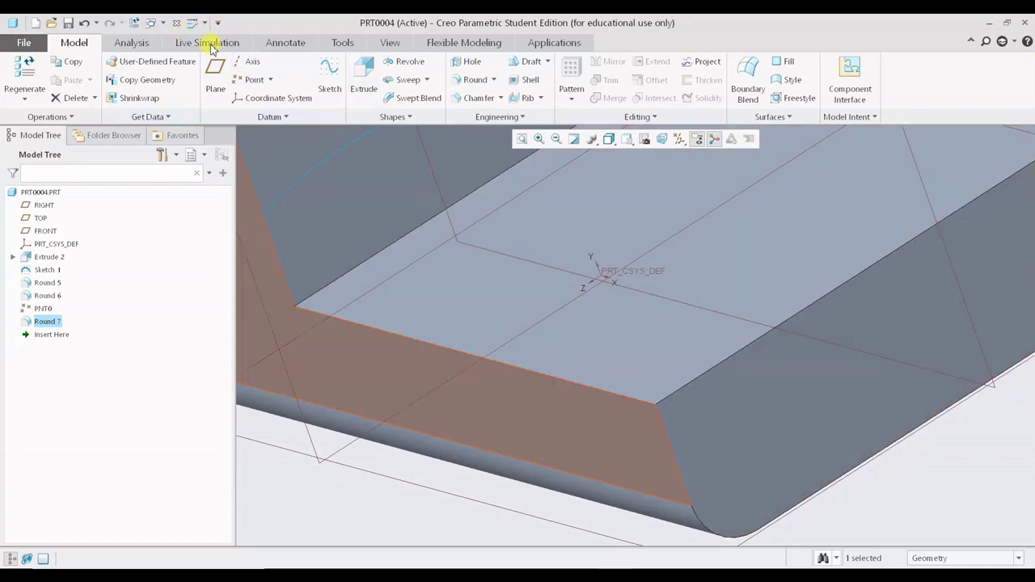
click(479, 79)
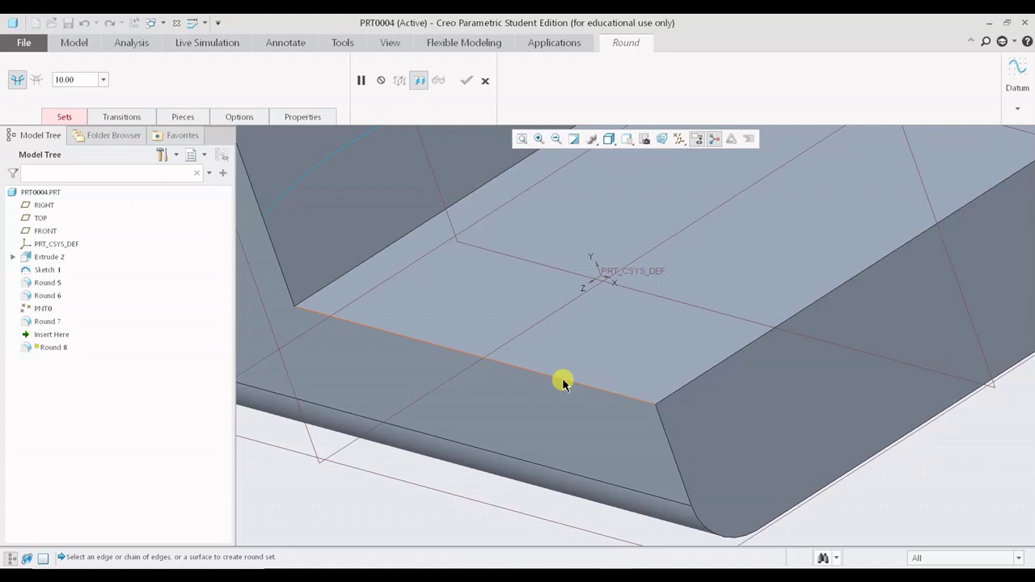
click(564, 382)
ctrl+click(690, 380)
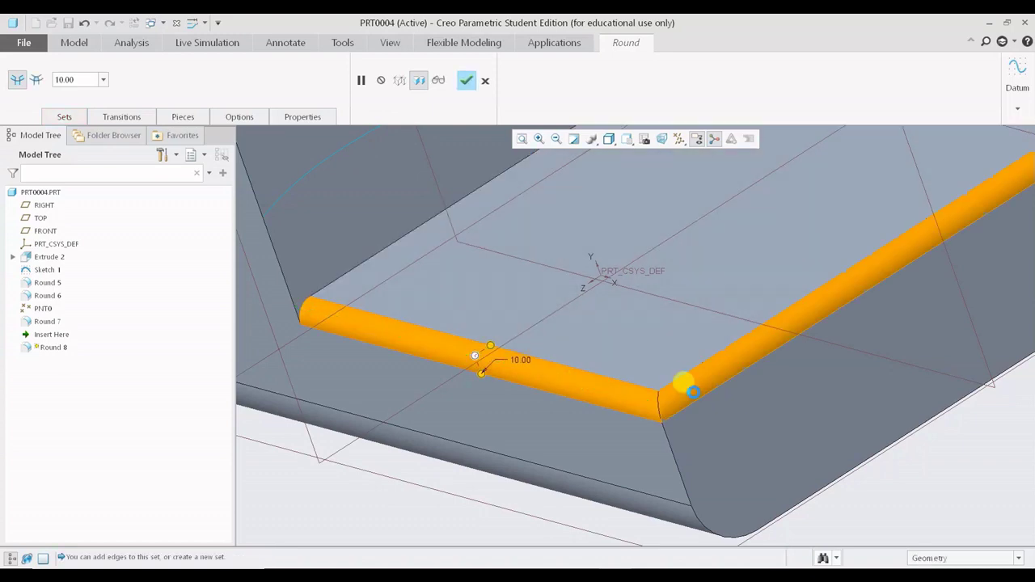
ctrl+click(671, 441)
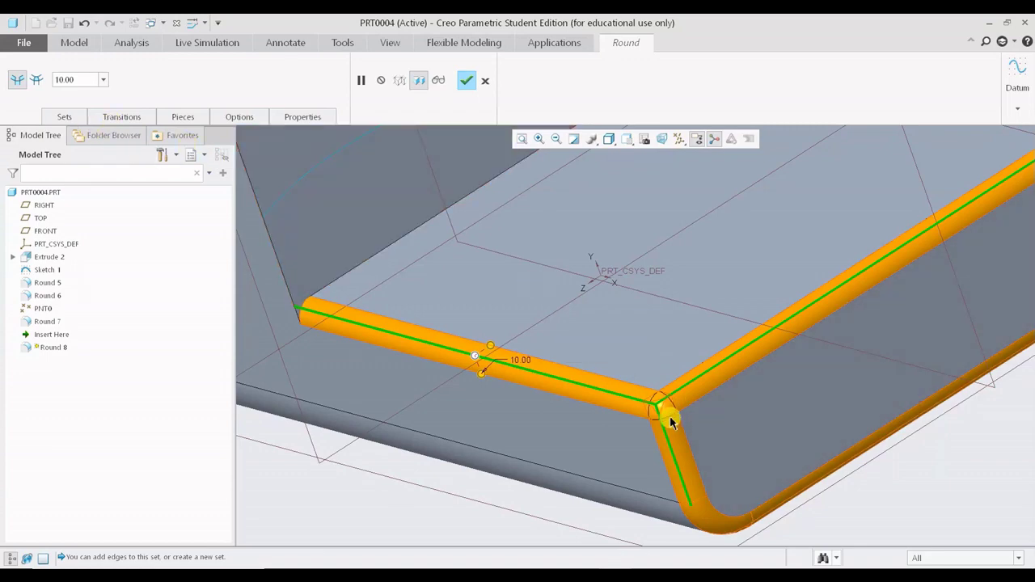
scroll(669, 419, up, 4)
scroll(654, 404, down, 4)
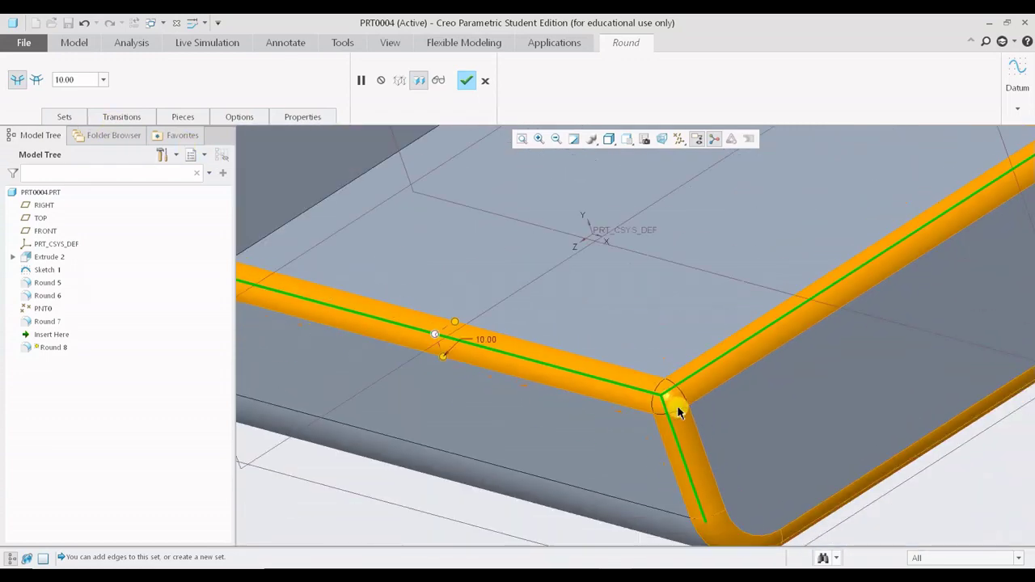
scroll(711, 409, down, 3)
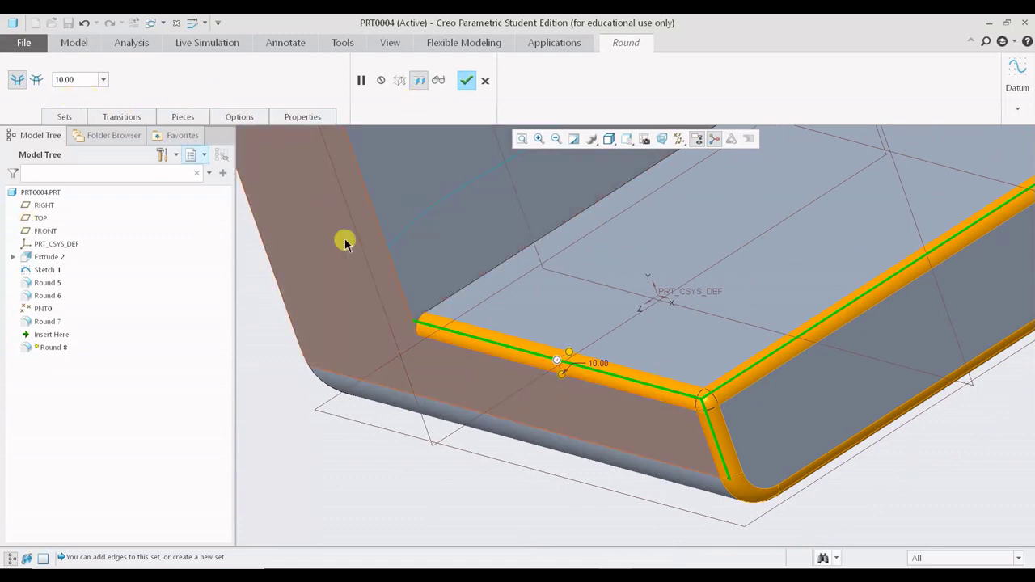
Set Round 8's three-round corner transition to Intersect and complete the feature.
click(35, 81)
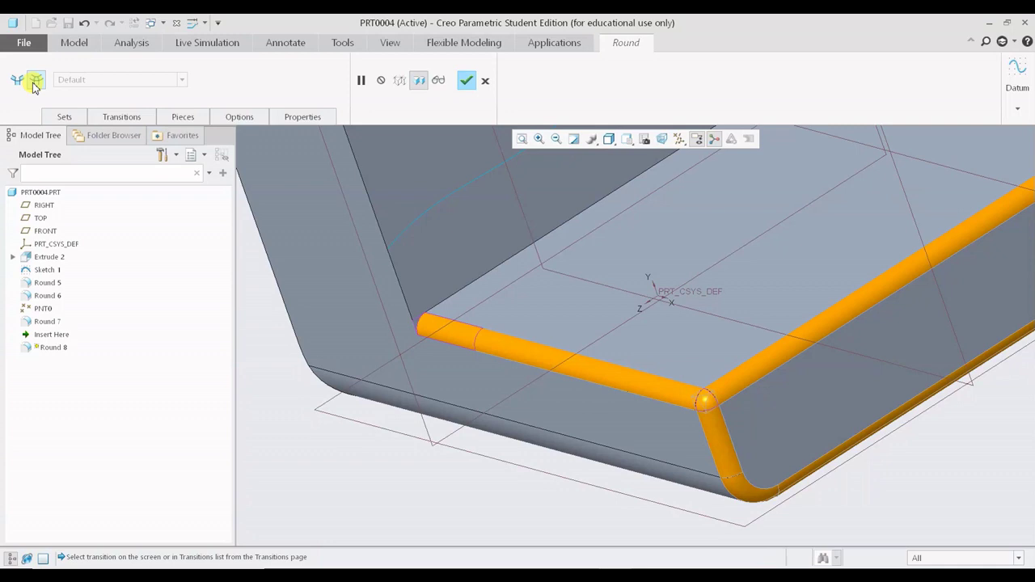
scroll(716, 420, down, 3)
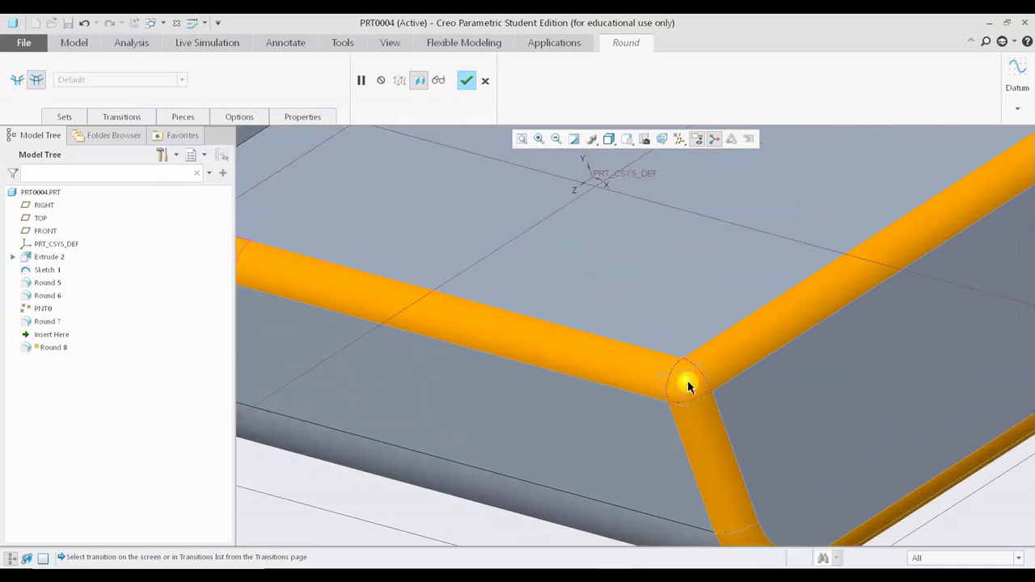
click(687, 382)
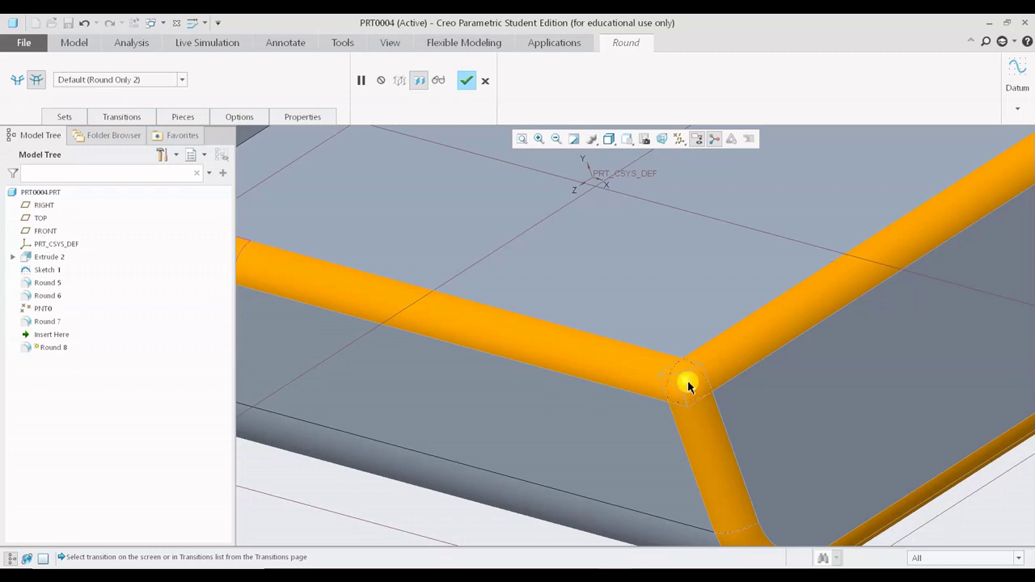
right_click(687, 385)
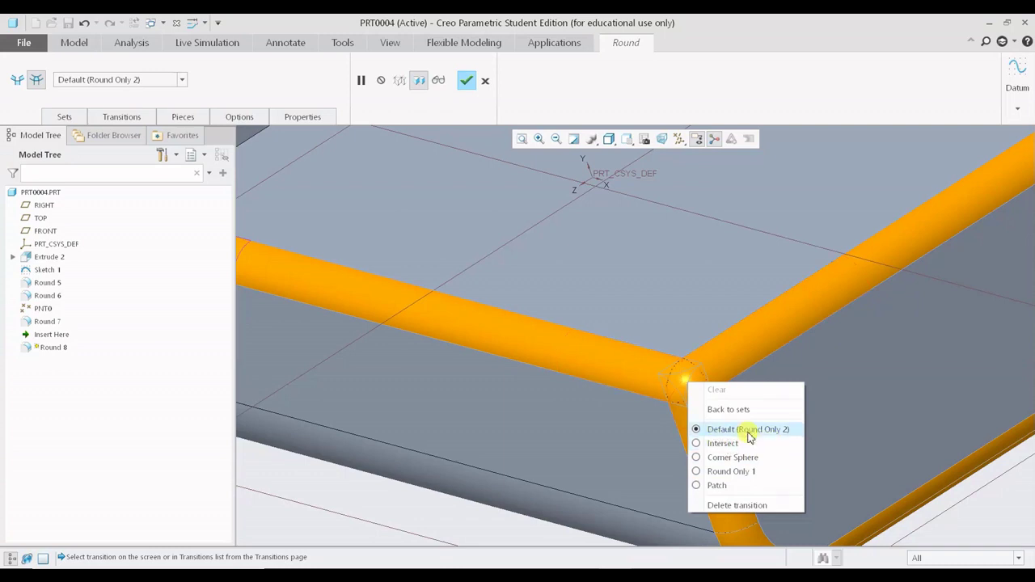
click(727, 445)
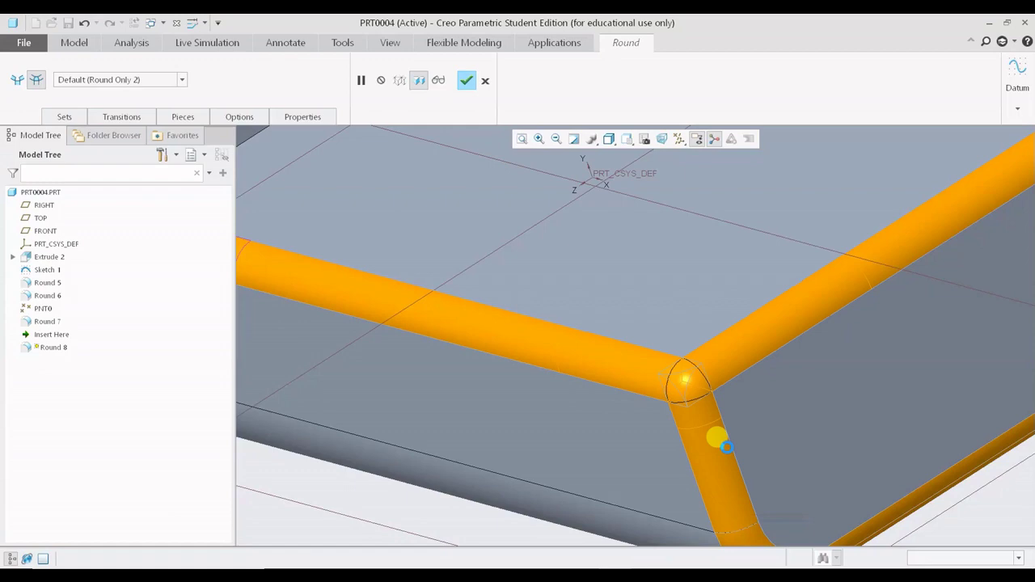
scroll(693, 384, up, 3)
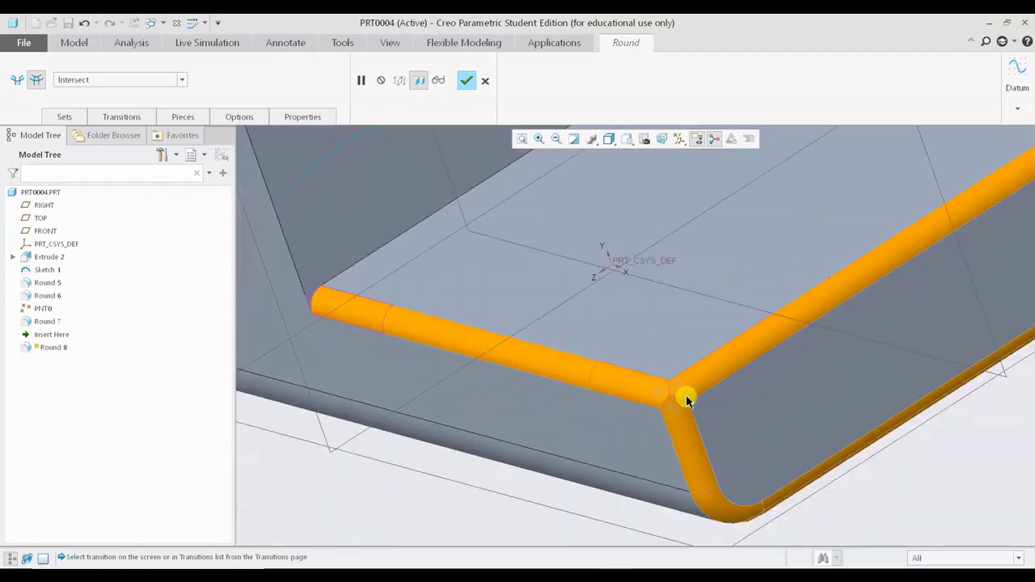
scroll(688, 397, down, 3)
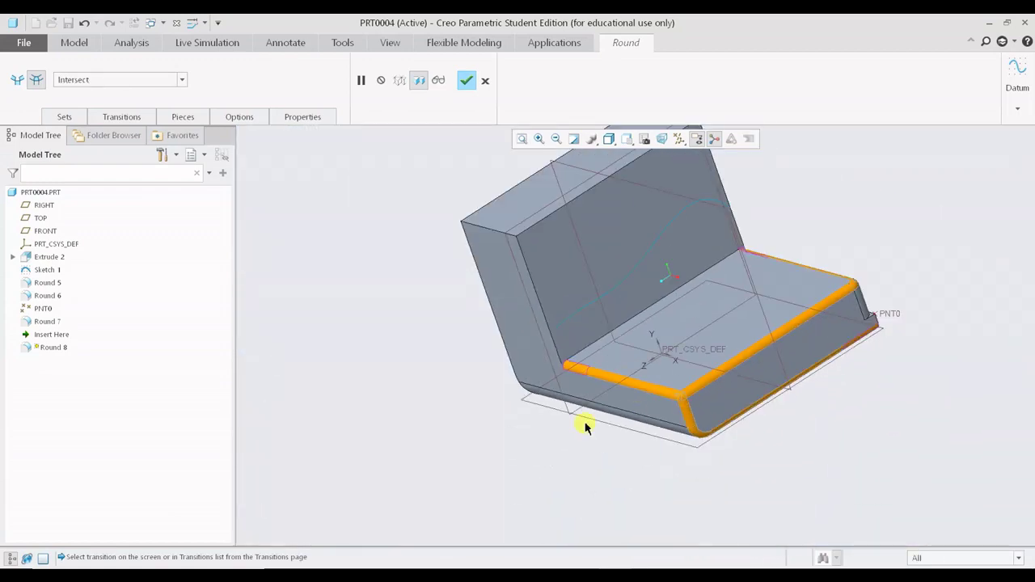
middle_click(716, 439)
scroll(720, 449, up, 3)
Reopen Round 8's definition for editing in transition mode.
scroll(647, 397, up, 3)
scroll(610, 291, up, 2)
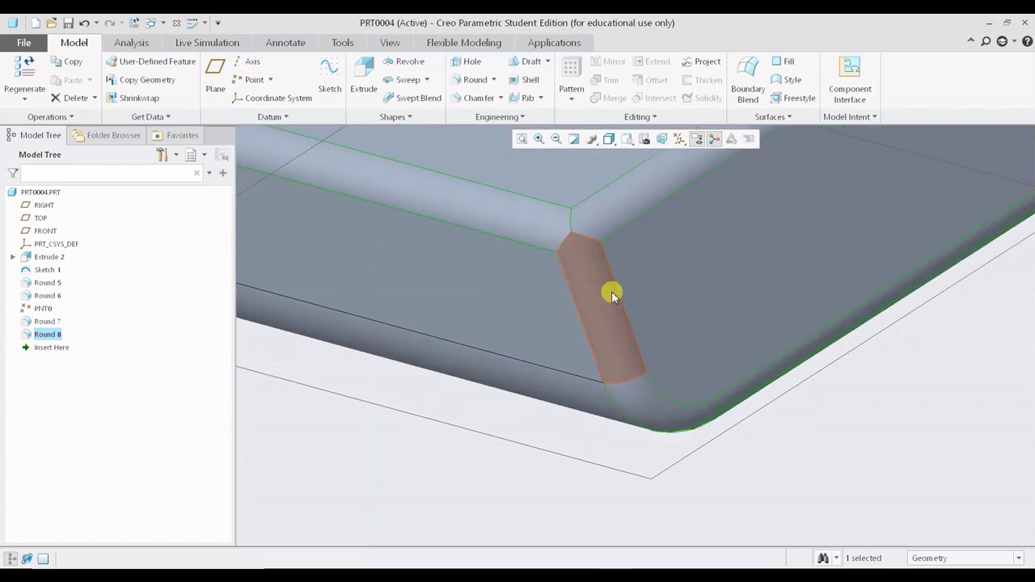
scroll(526, 227, up, 2)
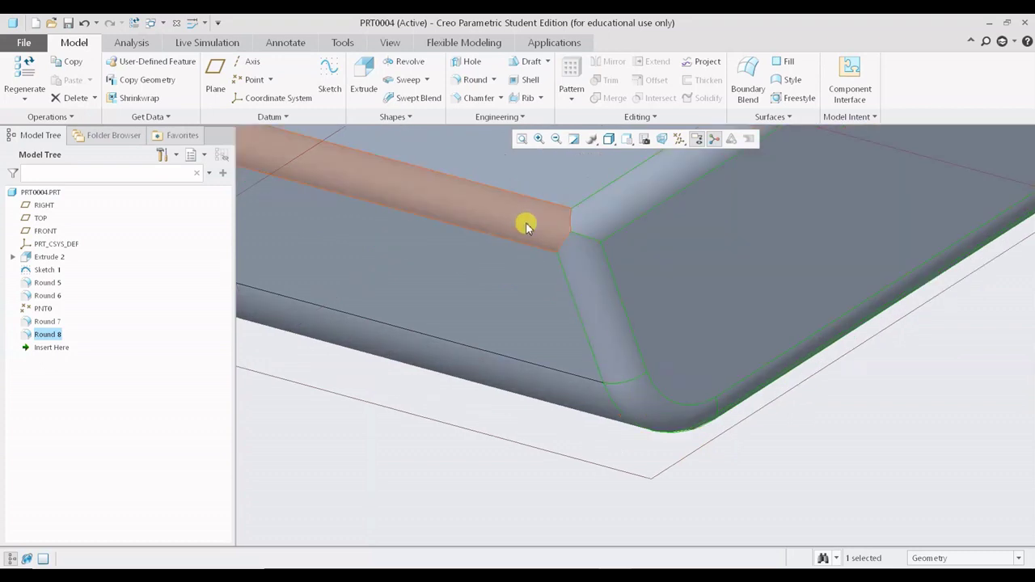
right_click(52, 336)
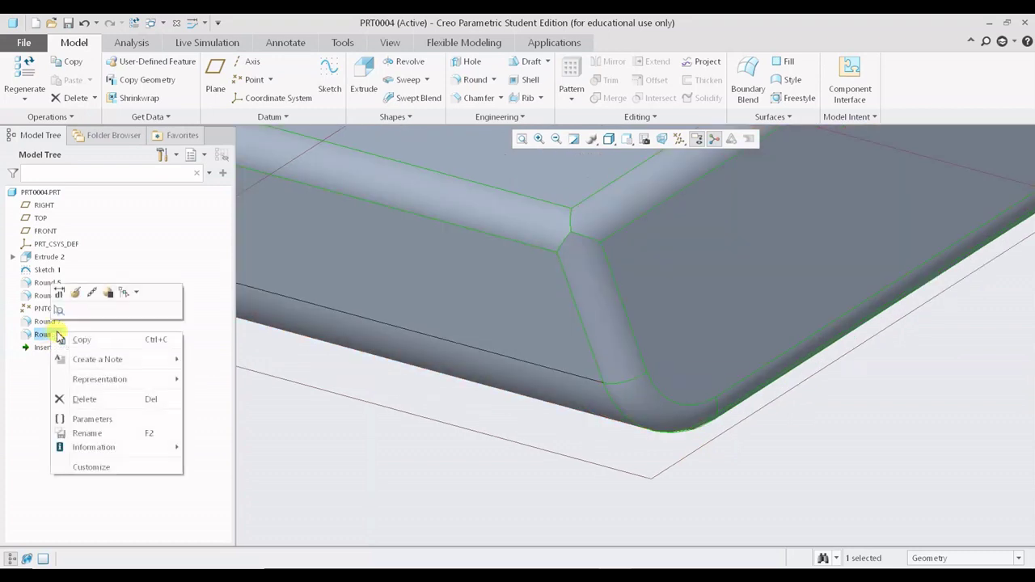
click(78, 294)
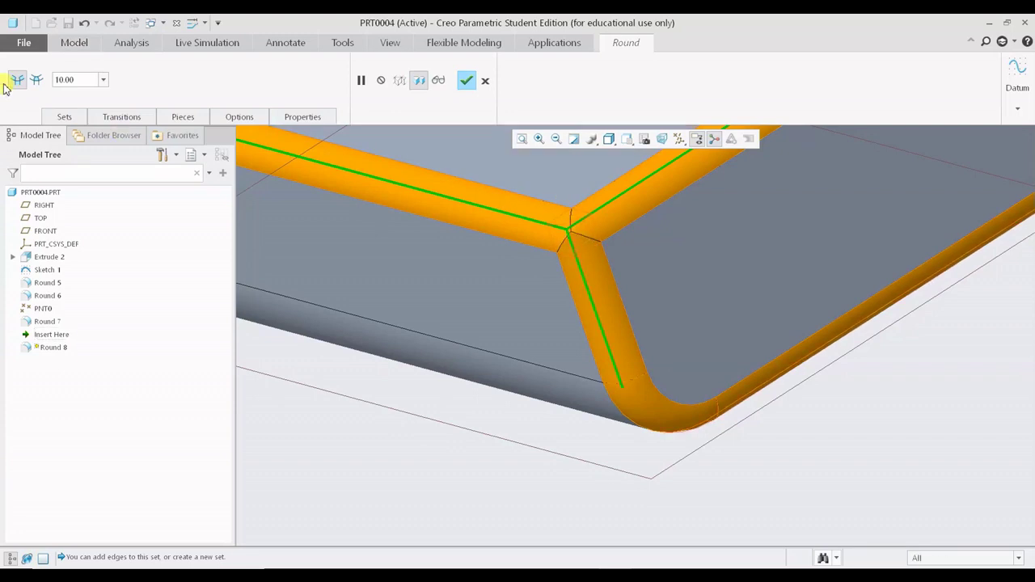
click(36, 84)
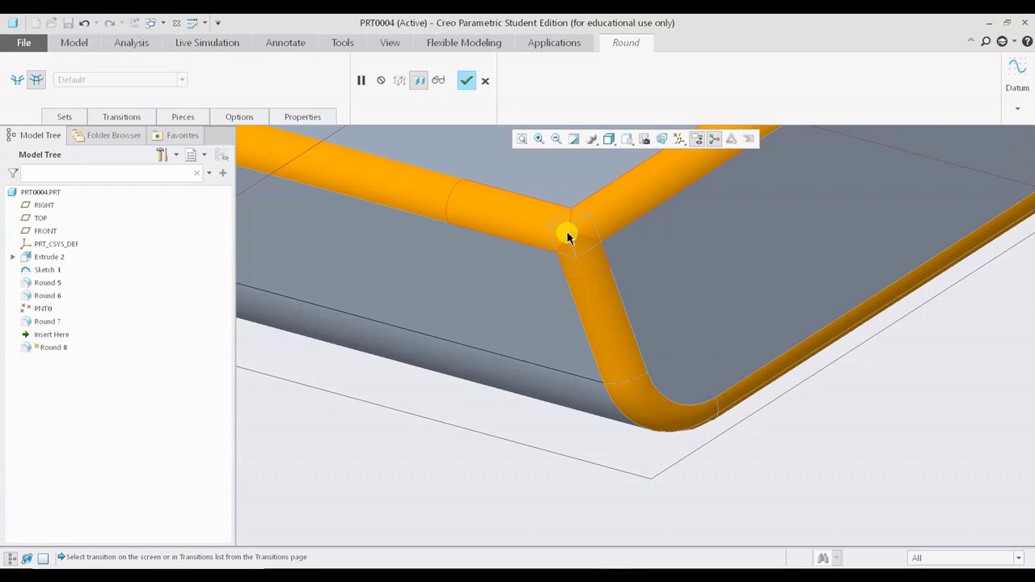
Change the three-round corner transition to Patch, after briefly trying Corner Sphere.
click(566, 234)
right_click(588, 237)
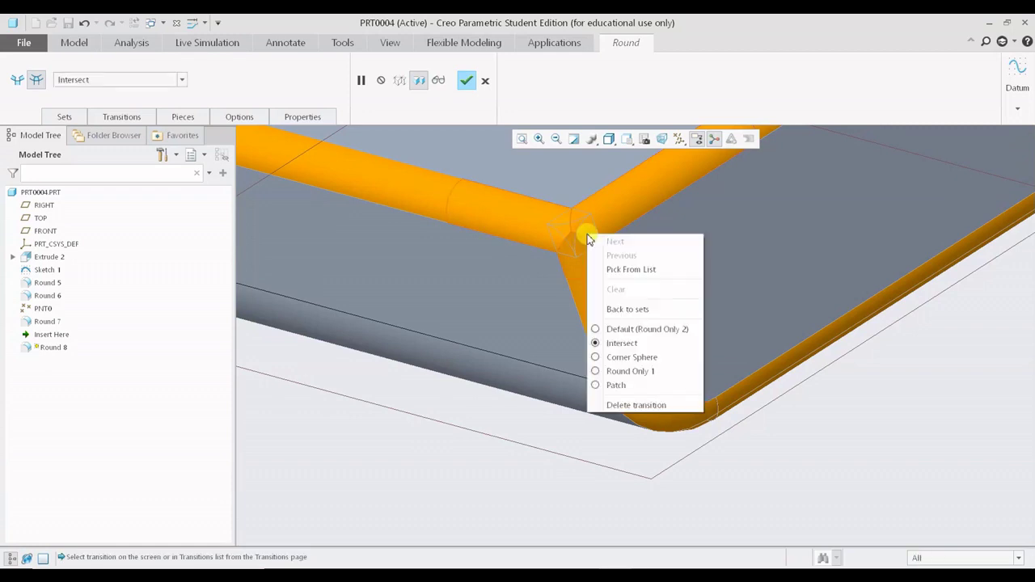
click(689, 358)
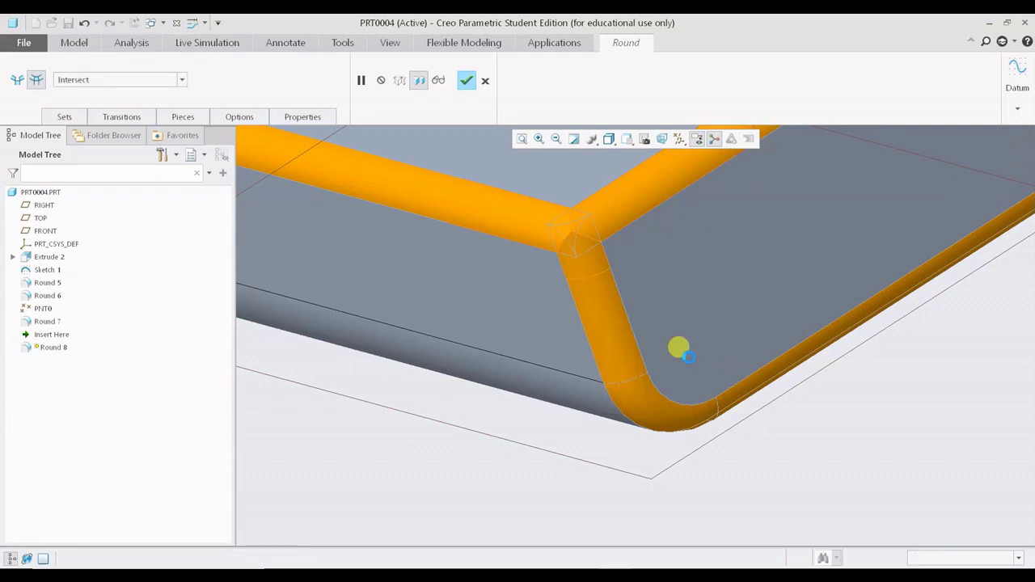
scroll(551, 218, up, 3)
right_click(589, 233)
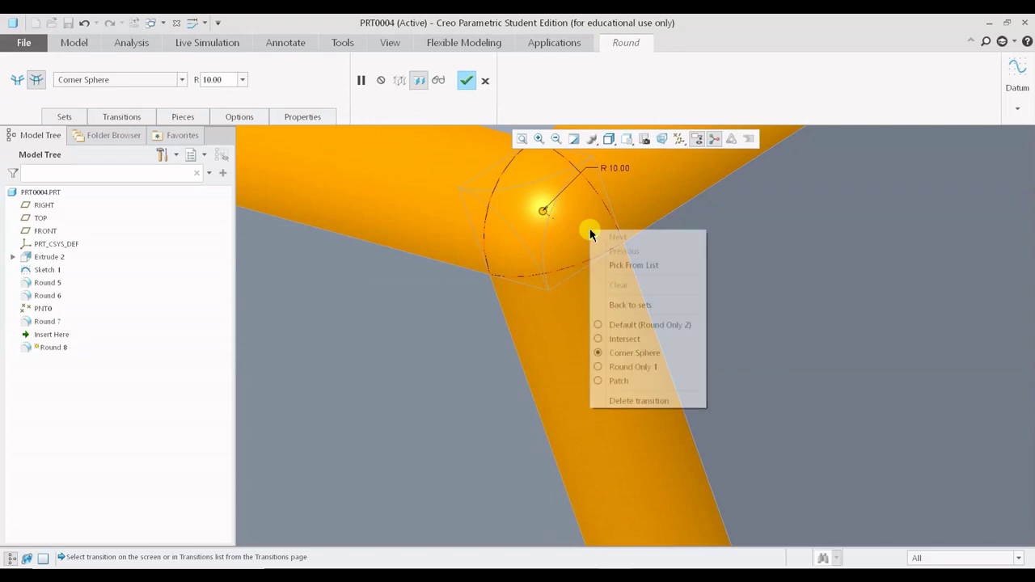
click(667, 386)
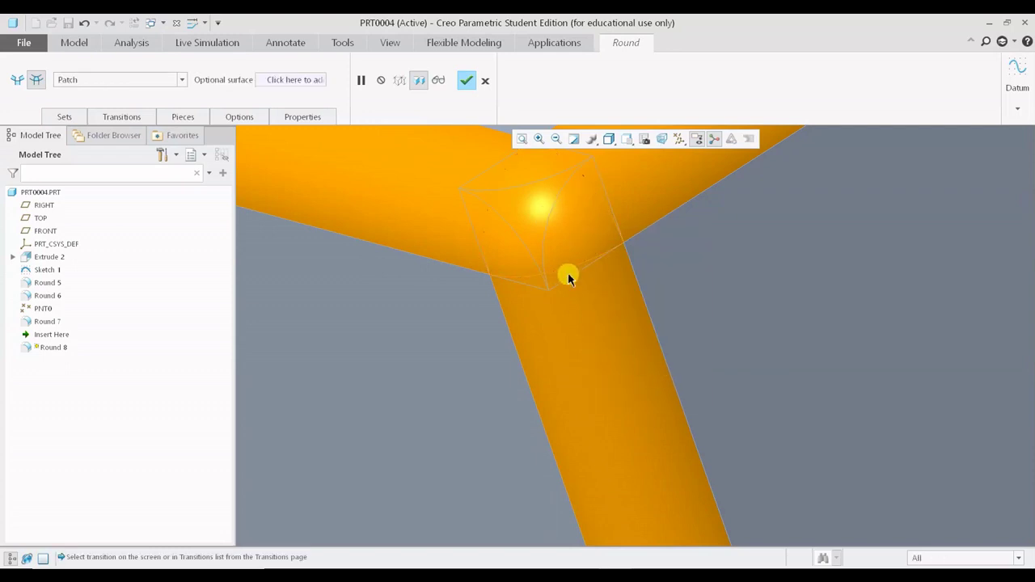
scroll(568, 272, down, 3)
middle_click(718, 375)
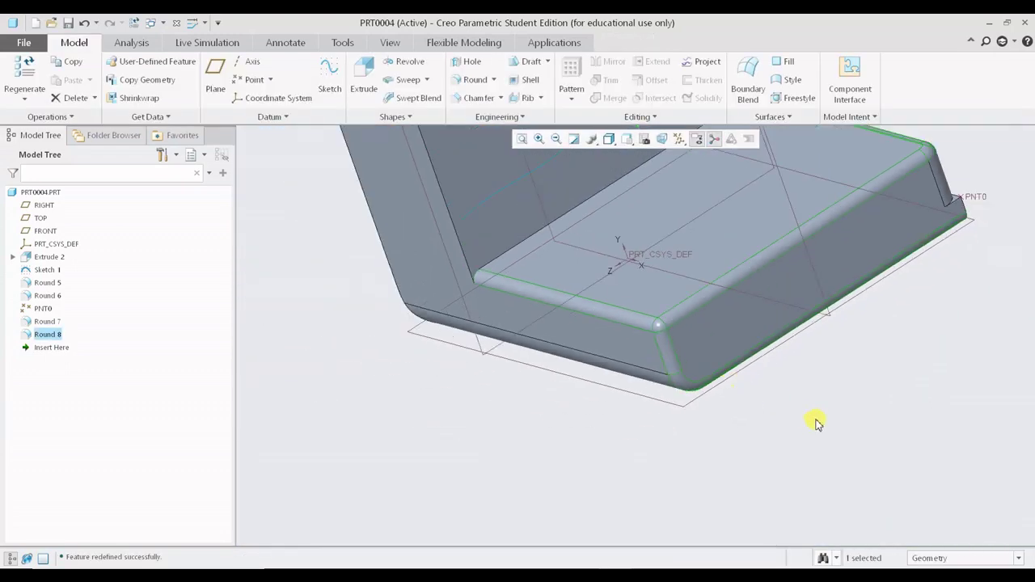
click(815, 421)
middle_drag(815, 420, 825, 388)
scroll(427, 203, up, 2)
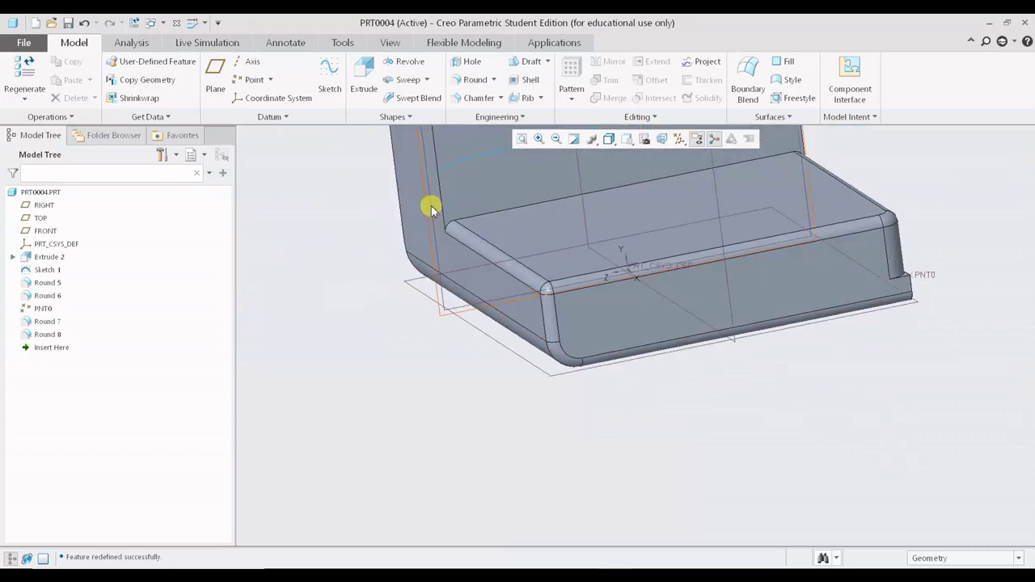
scroll(663, 342, up, 3)
scroll(469, 291, up, 2)
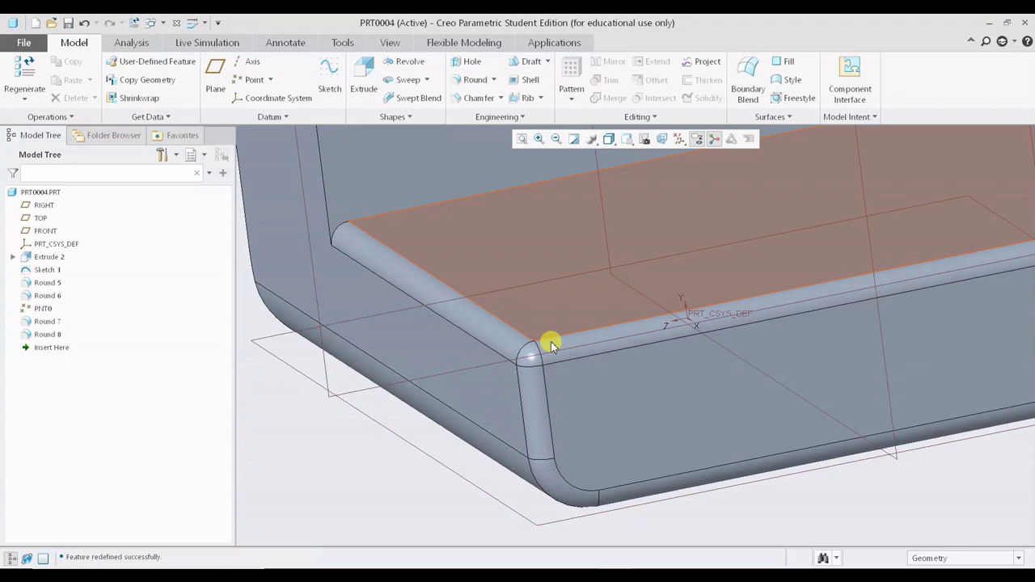
scroll(528, 356, up, 2)
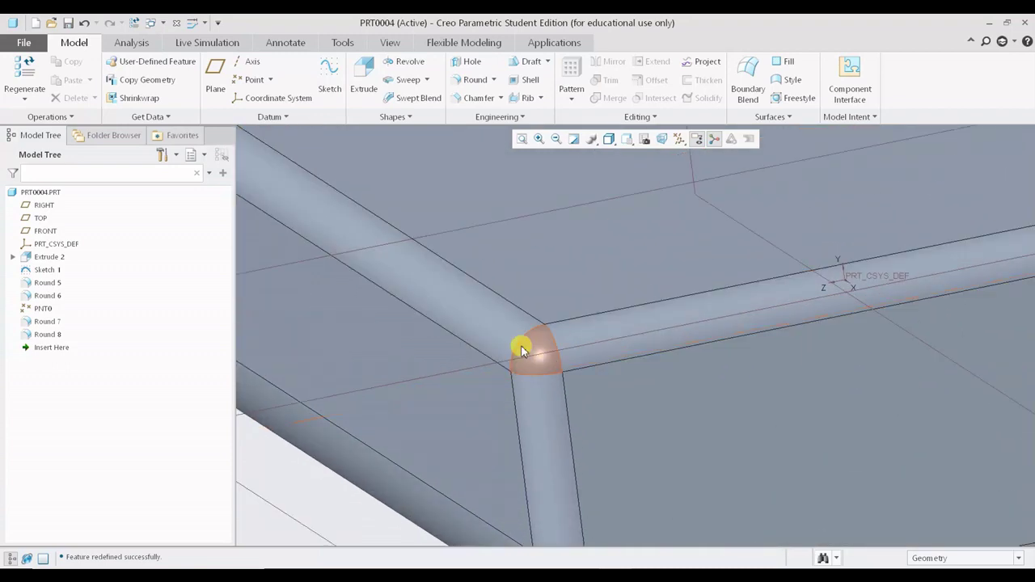